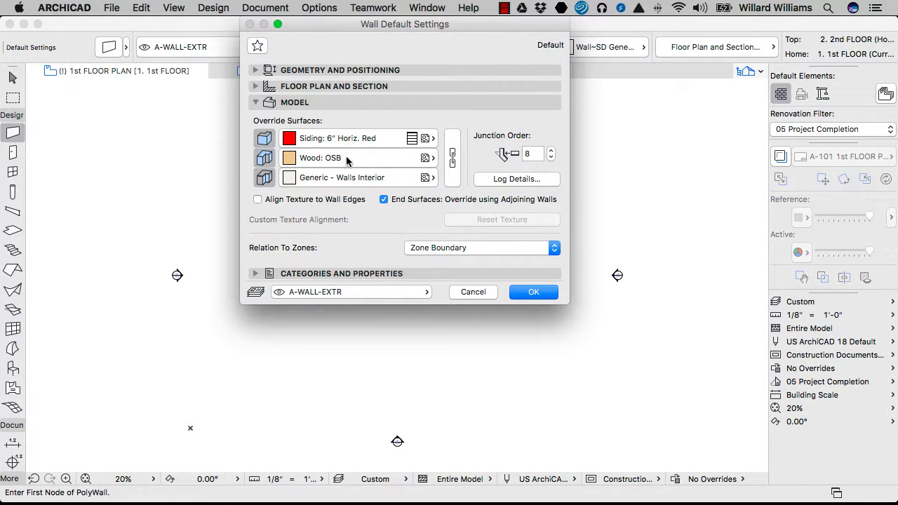
Step: Expand the Categories and Properties section of the wall defaults and set the wall ID to W-01
{"action": "left_click", "coordinate": [395, 276]}
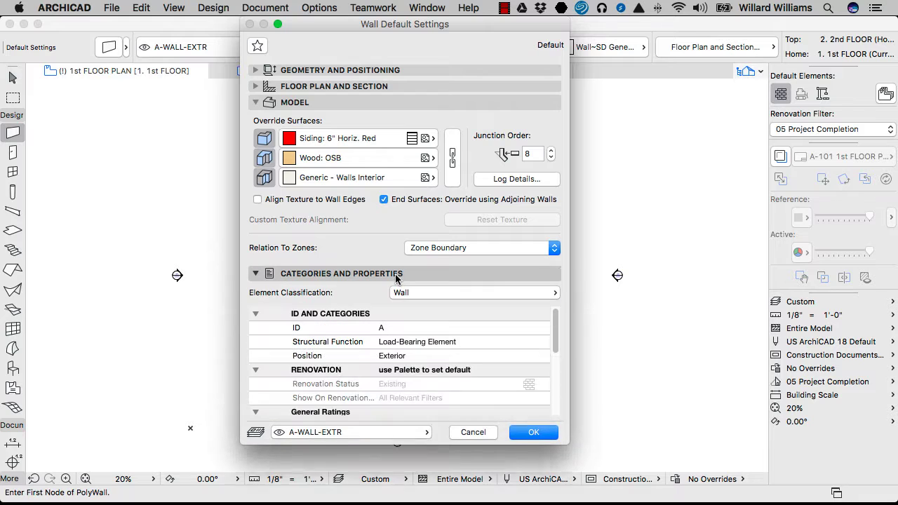
{"action": "scroll", "coordinate": [465, 333], "scroll_direction": "down", "scroll_amount": 10}
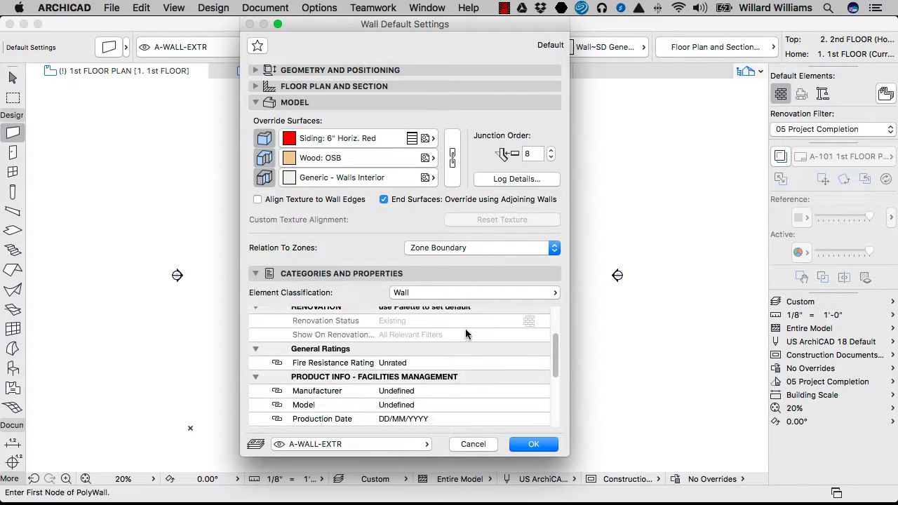
{"action": "scroll", "coordinate": [465, 337], "scroll_direction": "up", "scroll_amount": 10}
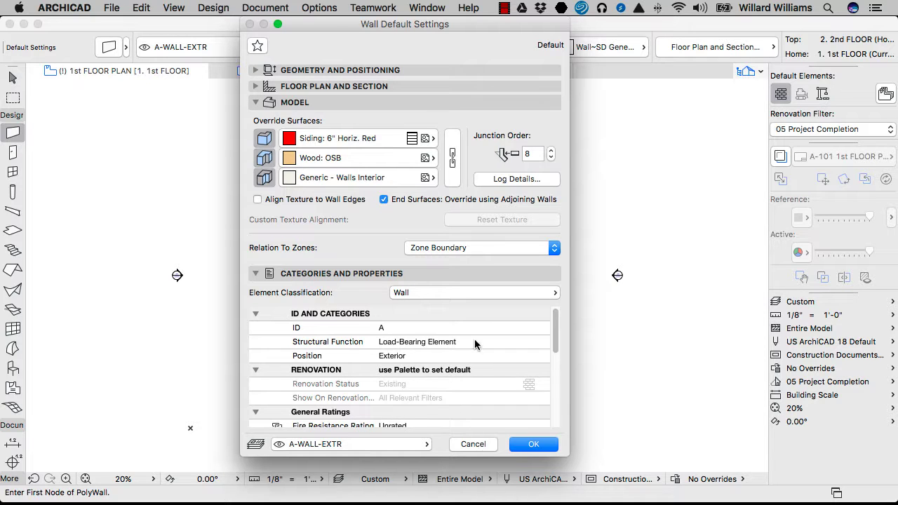
{"action": "scroll", "coordinate": [555, 324], "scroll_direction": "down", "scroll_amount": 1}
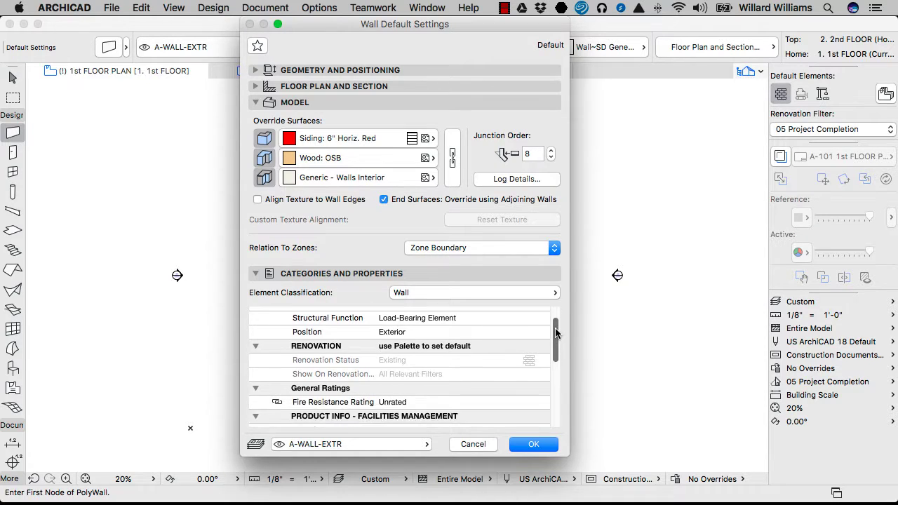
{"action": "scroll", "coordinate": [556, 323], "scroll_direction": "up", "scroll_amount": 1}
{"action": "left_click", "coordinate": [404, 328]}
{"action": "double_click", "coordinate": [404, 329]}
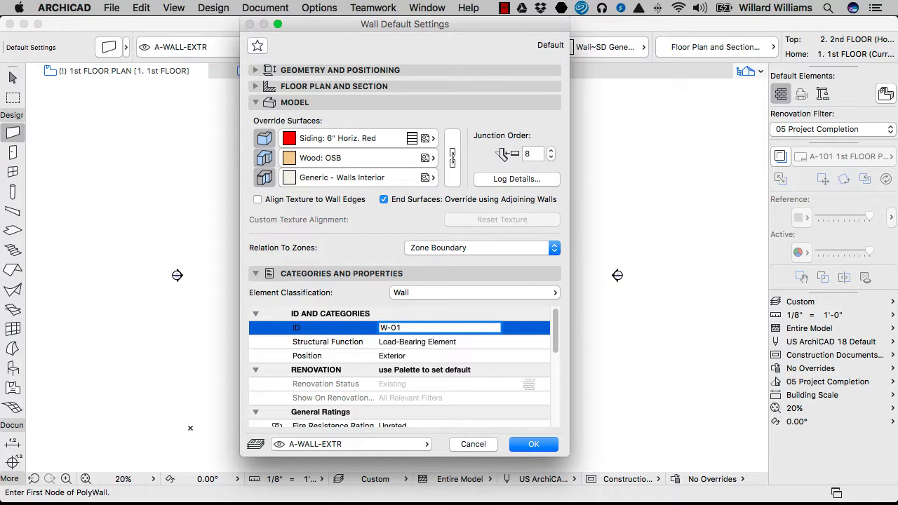
Step: Review the available Structural Function and Position options for the default wall
{"action": "left_click", "coordinate": [429, 342]}
{"action": "left_click", "coordinate": [541, 342]}
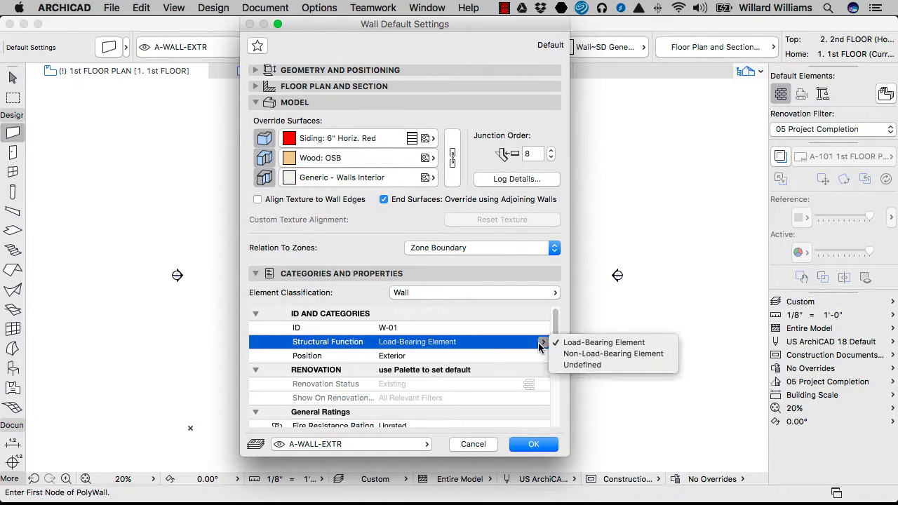
{"action": "left_click", "coordinate": [476, 349]}
{"action": "left_click", "coordinate": [469, 356]}
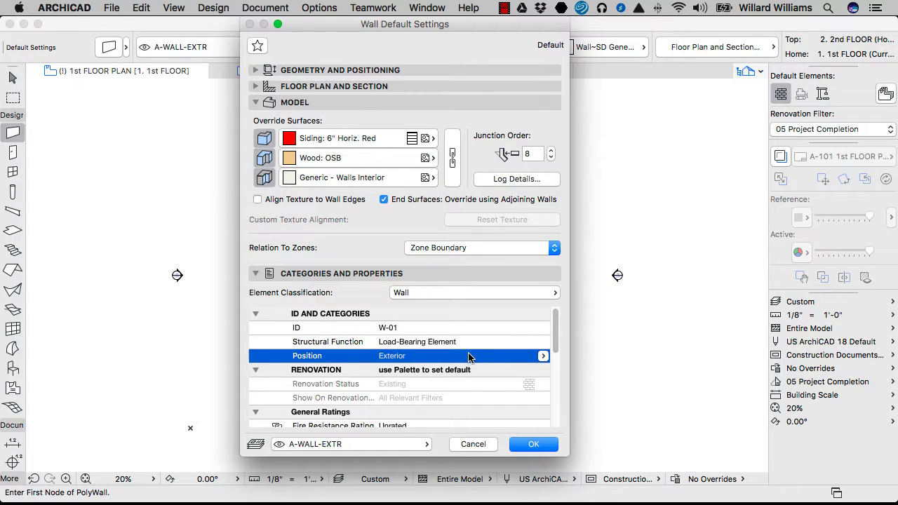
{"action": "left_click", "coordinate": [544, 356]}
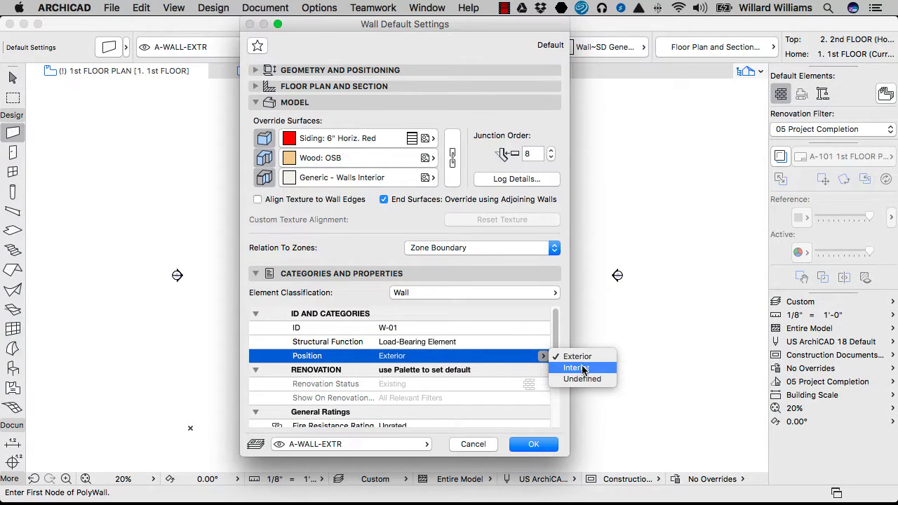
{"action": "left_click", "coordinate": [459, 365]}
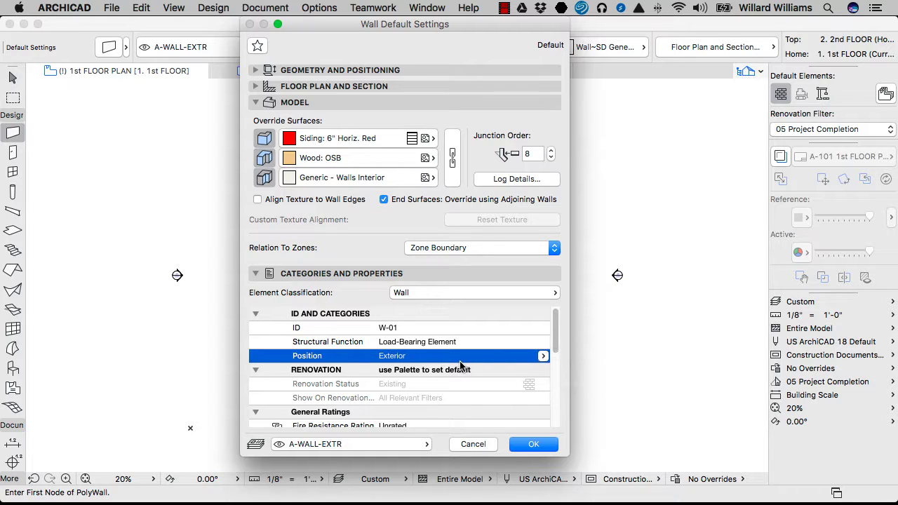
Step: Set the default wall's Fire Resistance Rating to 2 hour
{"action": "scroll", "coordinate": [497, 374], "scroll_direction": "down", "scroll_amount": 5}
{"action": "scroll", "coordinate": [496, 374], "scroll_direction": "up", "scroll_amount": 5}
{"action": "scroll", "coordinate": [393, 365], "scroll_direction": "down", "scroll_amount": 2}
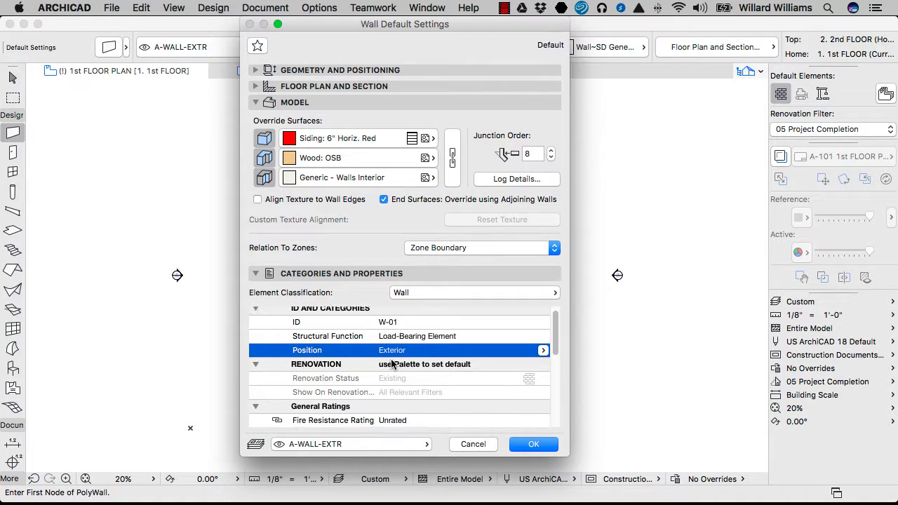
{"action": "scroll", "coordinate": [393, 365], "scroll_direction": "down", "scroll_amount": 5}
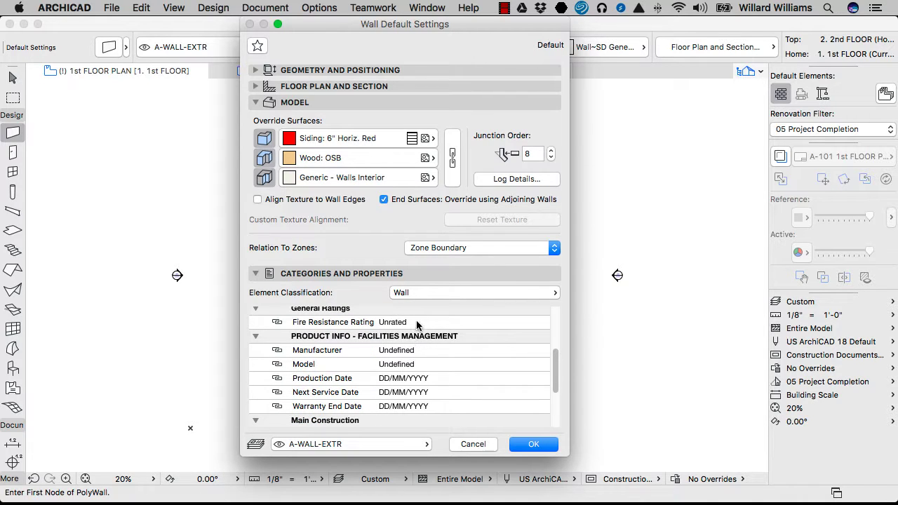
{"action": "left_click", "coordinate": [418, 323]}
{"action": "left_click", "coordinate": [541, 323]}
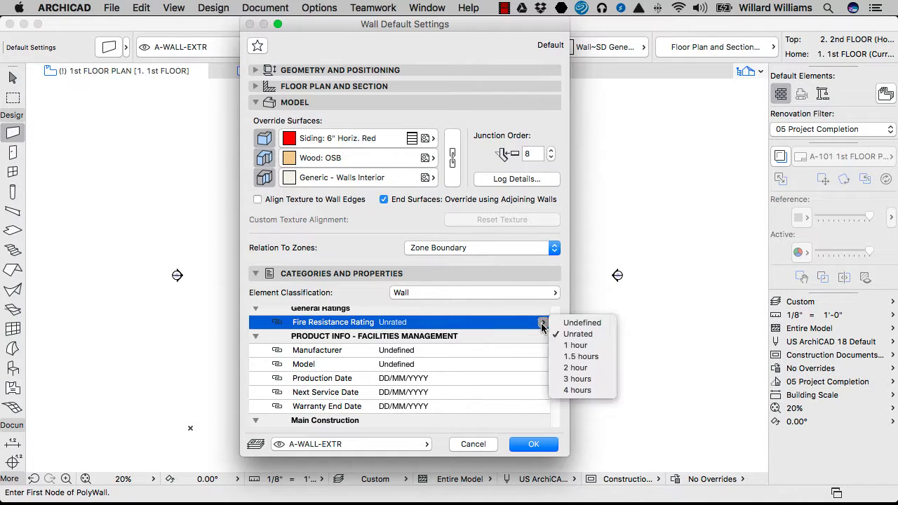
{"action": "left_click", "coordinate": [577, 368]}
Step: Set the default wall's Construction Type to Interior bearing walls and dismiss the wall settings without applying them
{"action": "scroll", "coordinate": [470, 331], "scroll_direction": "down", "scroll_amount": 4}
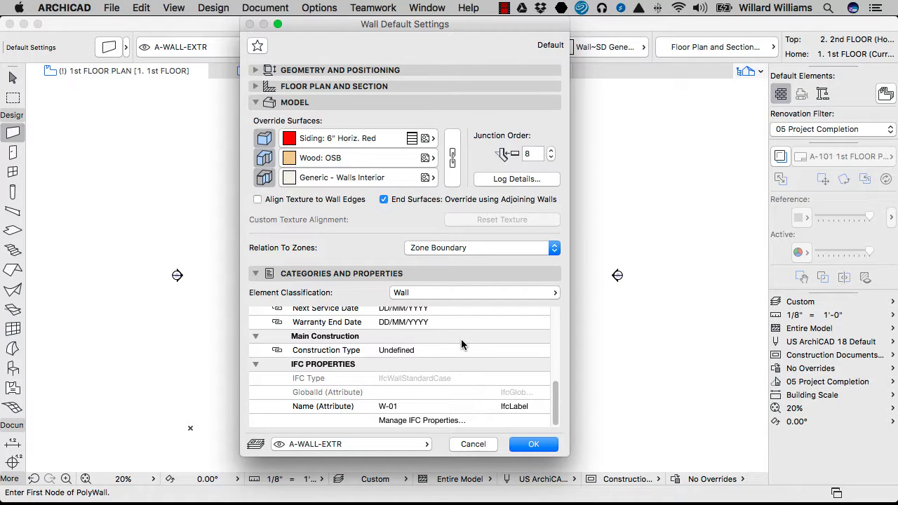
{"action": "left_click", "coordinate": [458, 350]}
{"action": "left_click", "coordinate": [543, 350]}
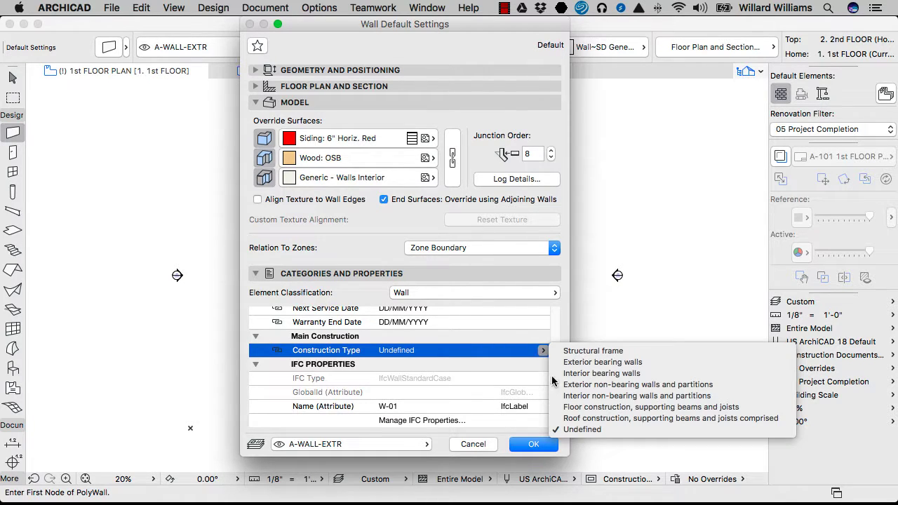
{"action": "left_click", "coordinate": [596, 373]}
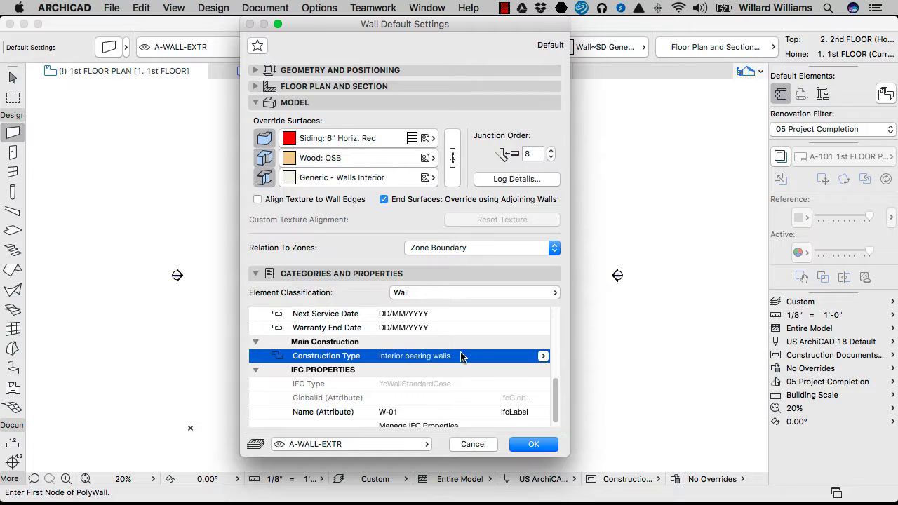
{"action": "scroll", "coordinate": [473, 352], "scroll_direction": "down", "scroll_amount": 1}
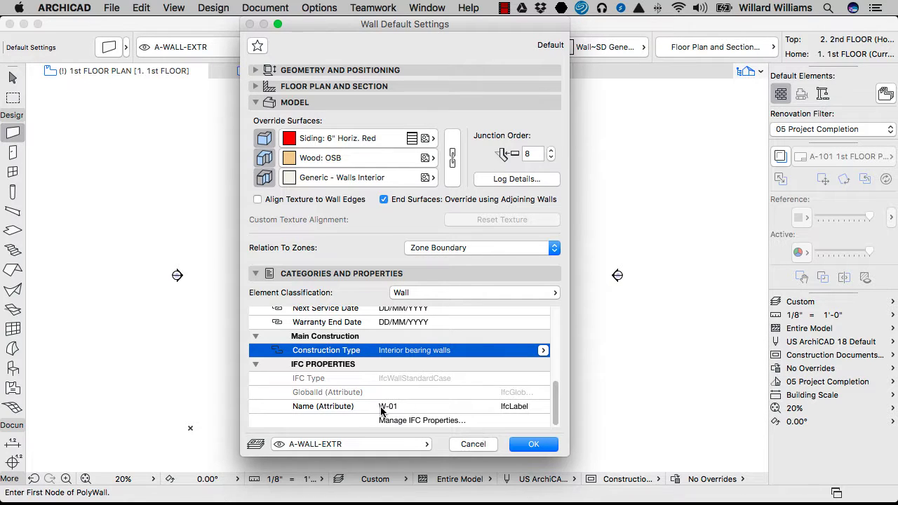
{"action": "left_click_drag", "start_coordinate": [554, 391], "coordinate": [558, 313]}
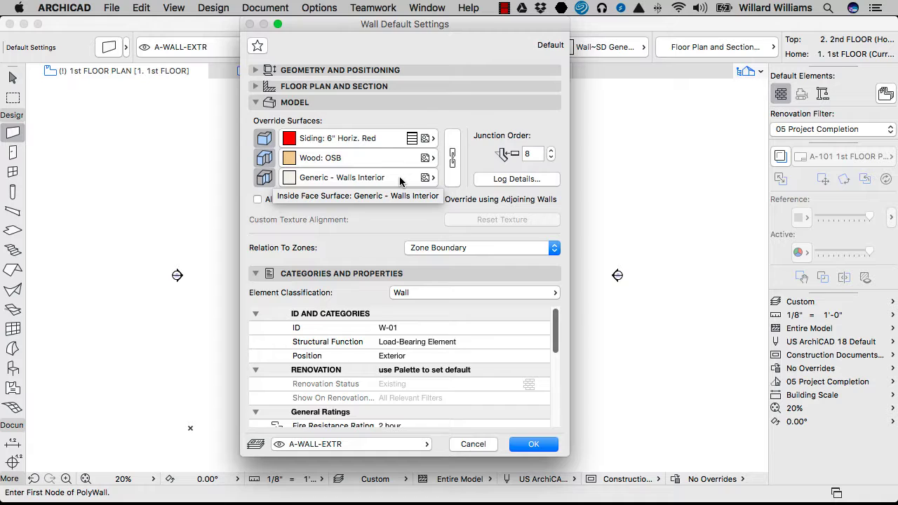
{"action": "key", "text": "Escape"}
{"action": "key", "text": "Escape"}
Step: Reopen the wall default settings and choose the Wall Wd+Gyp; 4_3/4" composite as the structure
{"action": "left_click", "coordinate": [7, 135]}
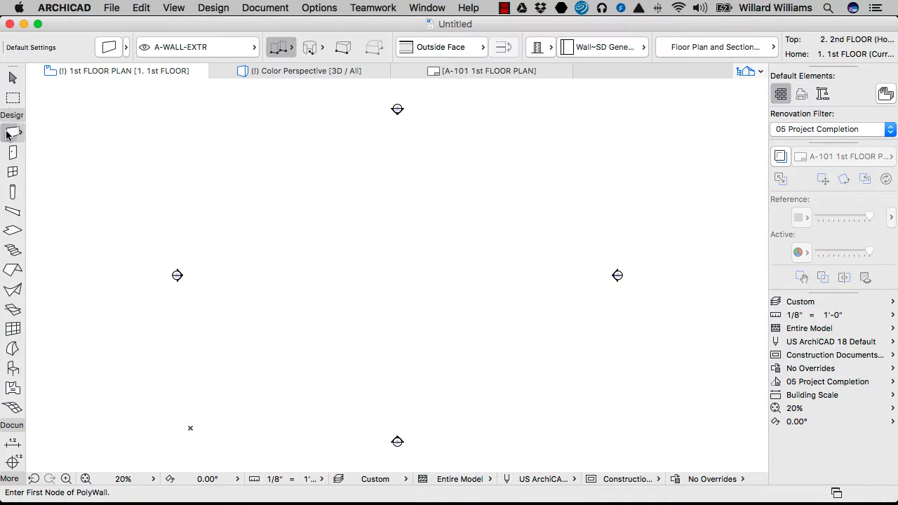
{"action": "double_click", "coordinate": [7, 134]}
{"action": "left_click", "coordinate": [344, 71]}
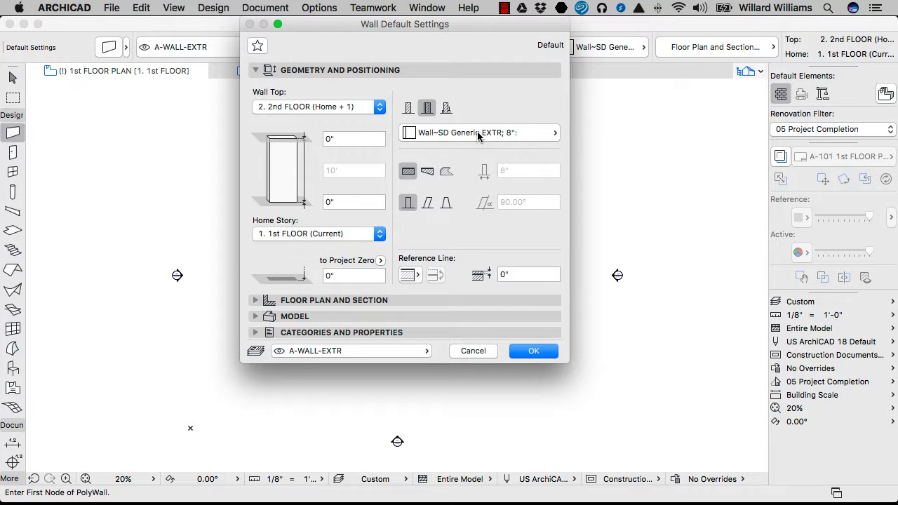
{"action": "left_click", "coordinate": [477, 133]}
{"action": "left_click", "coordinate": [619, 320]}
{"action": "left_click", "coordinate": [533, 351]}
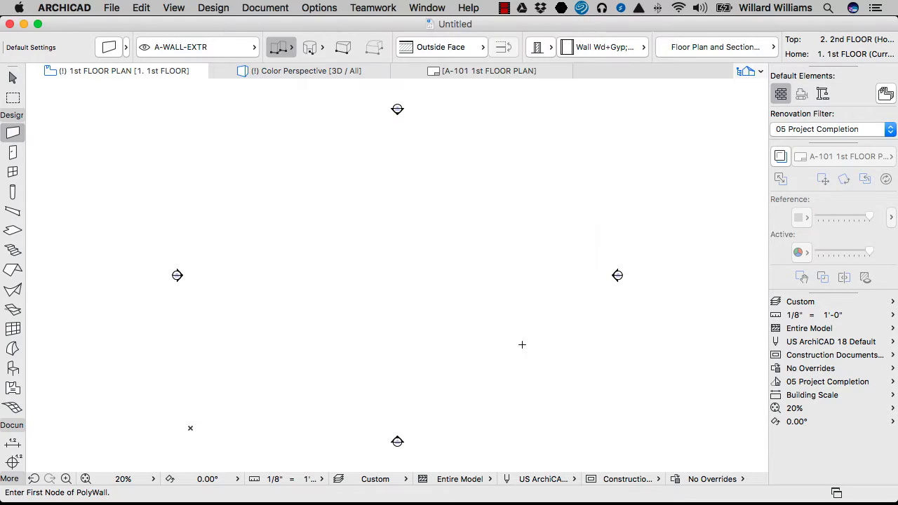
Step: Draw a single straight vertical wall between the elevation markers on the 1st floor plan and leave the Wall tool
{"action": "left_click", "coordinate": [341, 185]}
{"action": "double_click", "coordinate": [341, 394]}
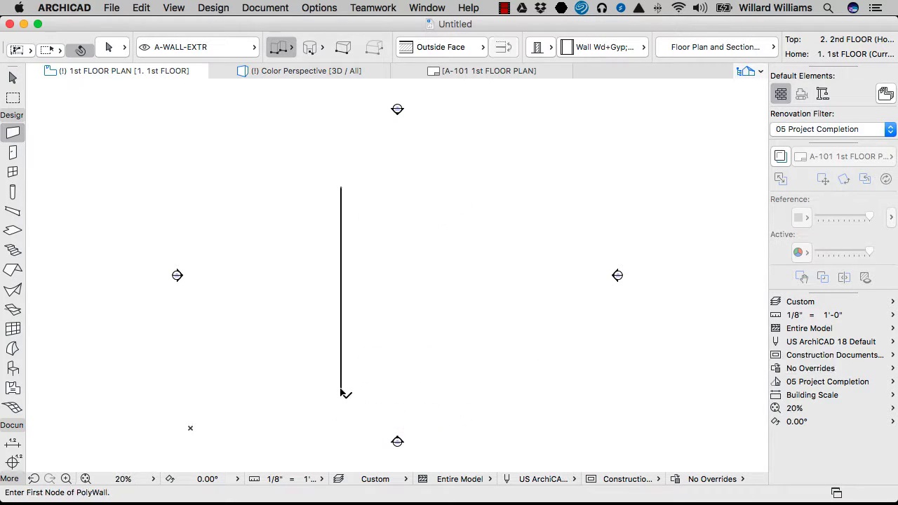
{"action": "scroll", "coordinate": [344, 197], "scroll_direction": "up", "scroll_amount": 3}
{"action": "scroll", "coordinate": [344, 197], "scroll_direction": "up", "scroll_amount": 20}
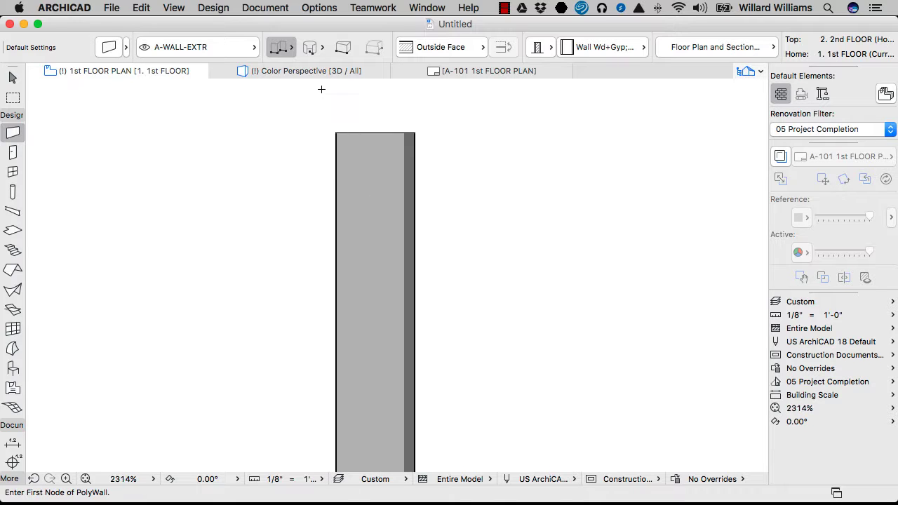
{"action": "scroll", "coordinate": [445, 177], "scroll_direction": "down", "scroll_amount": 2}
{"action": "key", "text": "Escape"}
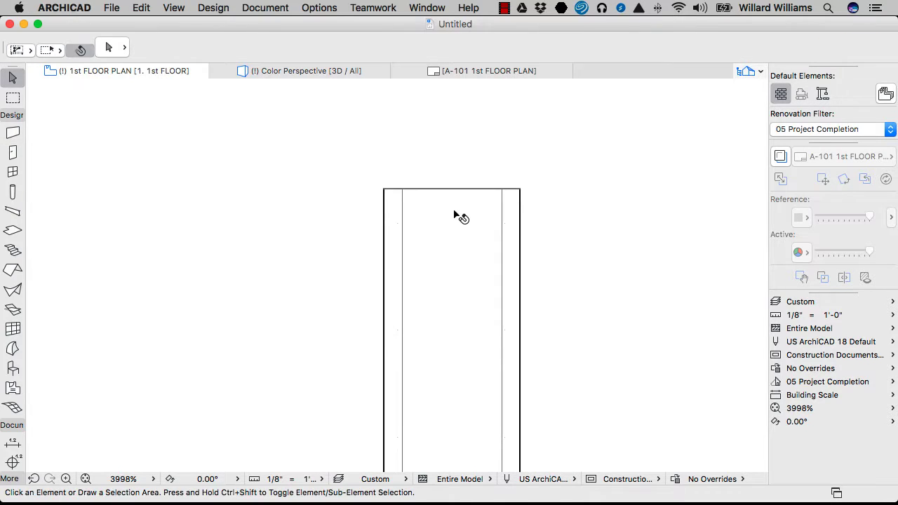
Step: Select the vertical wall and set the model view options to Drafting, Detailed
{"action": "left_click", "coordinate": [457, 212]}
{"action": "scroll", "coordinate": [429, 152], "scroll_direction": "down", "scroll_amount": 5}
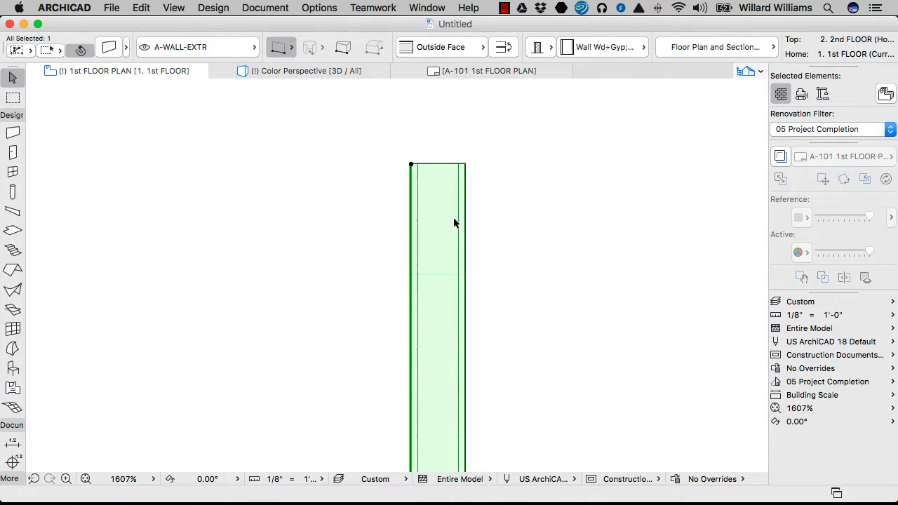
{"action": "left_click", "coordinate": [816, 329]}
{"action": "left_click", "coordinate": [815, 329]}
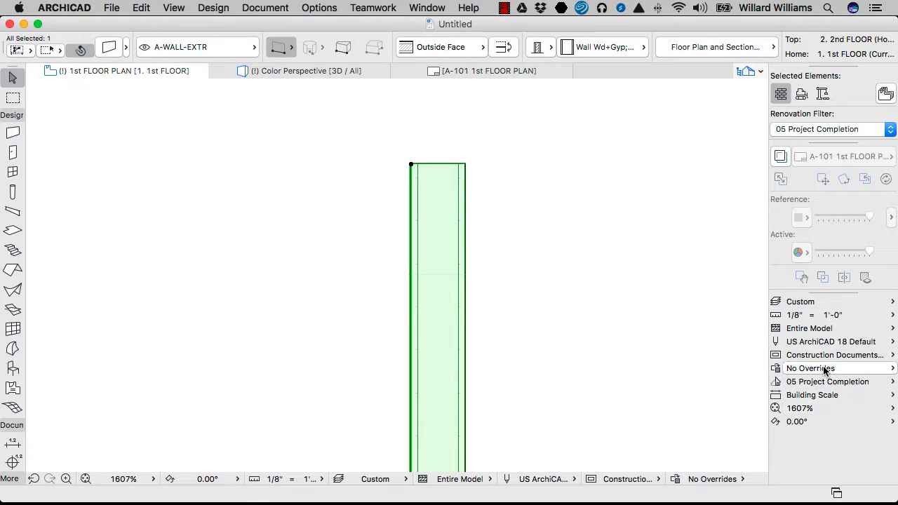
{"action": "left_click", "coordinate": [825, 356]}
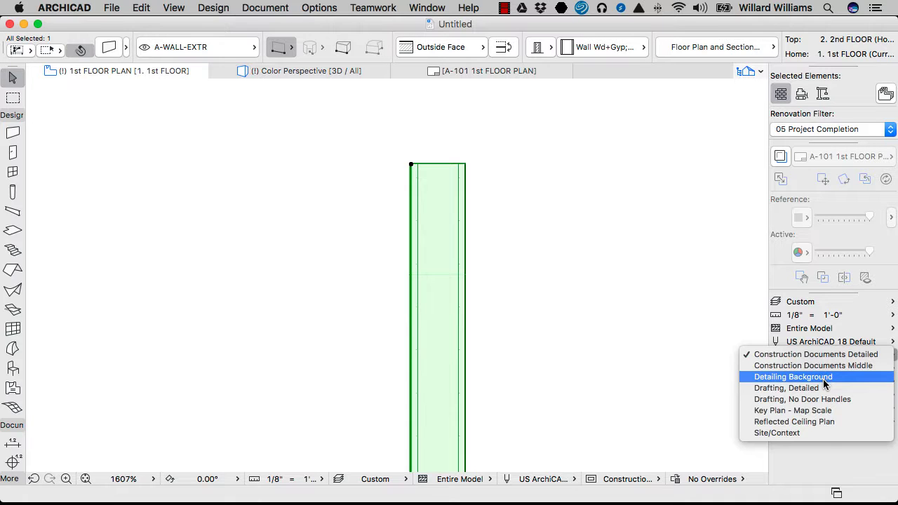
{"action": "left_click", "coordinate": [779, 390]}
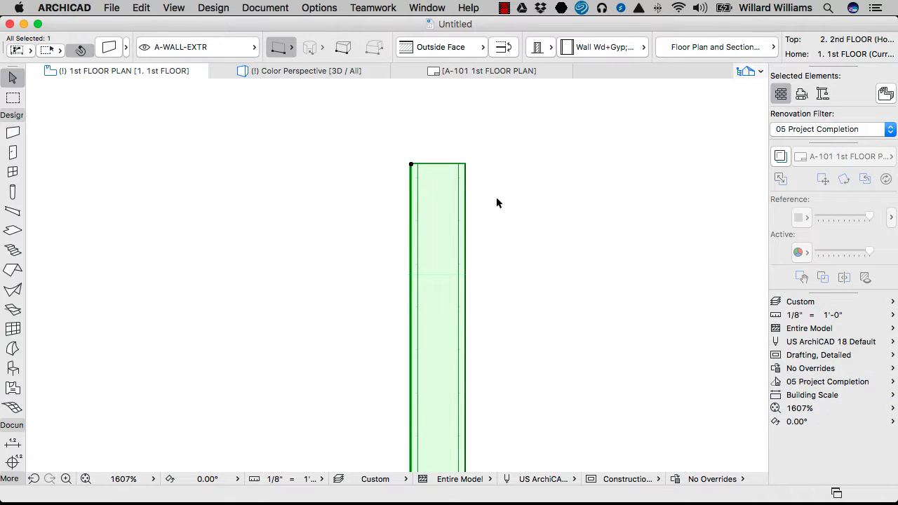
{"action": "left_click", "coordinate": [497, 200]}
{"action": "left_click", "coordinate": [444, 206]}
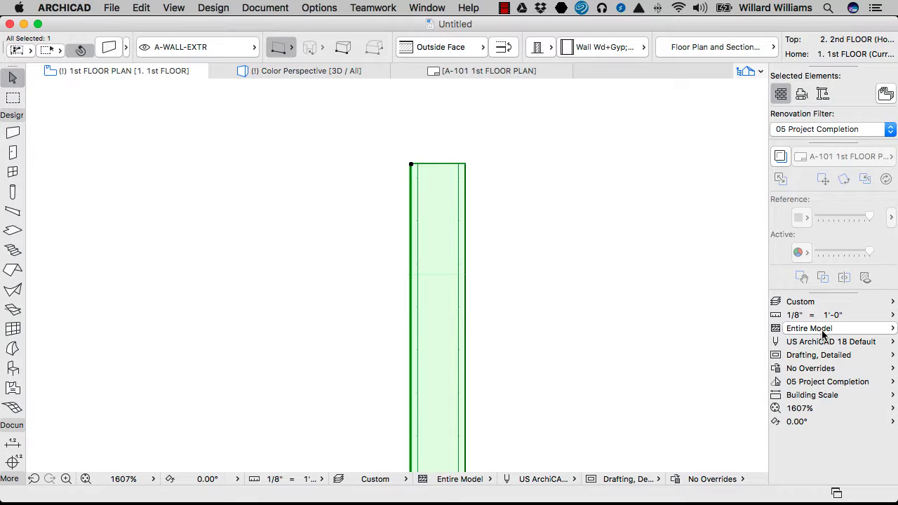
Step: Apply the Simplified Drawing graphic override combination to the floor plan and deselect the wall
{"action": "left_click", "coordinate": [814, 368]}
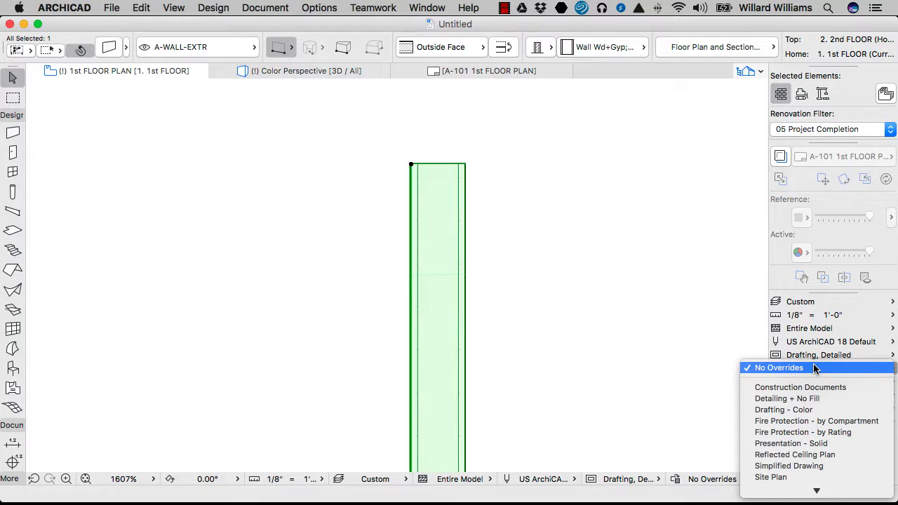
{"action": "left_click", "coordinate": [814, 466]}
{"action": "left_click", "coordinate": [508, 244]}
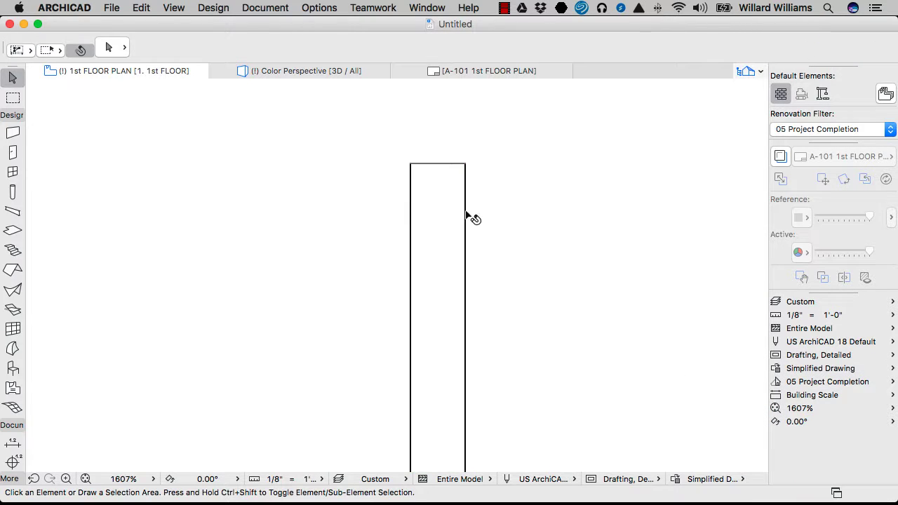
{"action": "scroll", "coordinate": [419, 172], "scroll_direction": "up", "scroll_amount": 5}
Step: Draw a horizontal wall crossing the vertical wall near its upper end, using the vertical wall's picked-up settings
{"action": "left_click", "coordinate": [473, 241]}
{"action": "scroll", "coordinate": [444, 158], "scroll_direction": "down", "scroll_amount": 15}
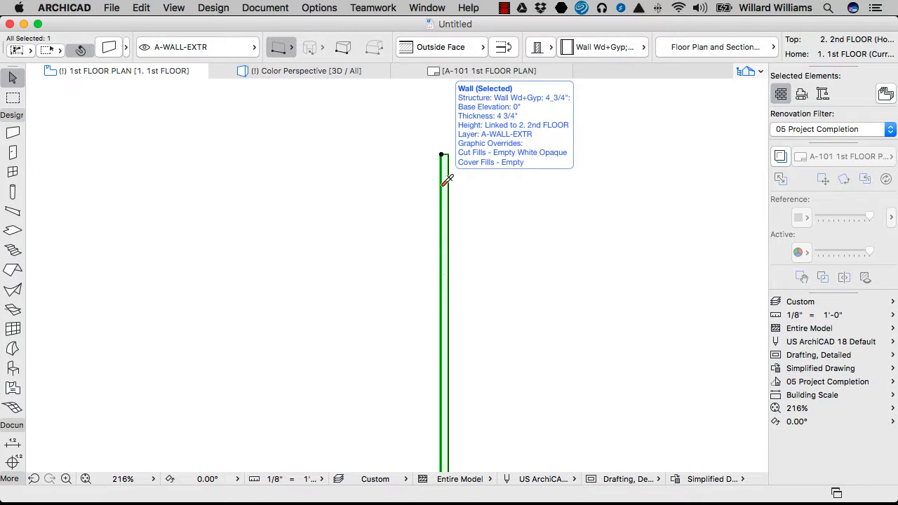
{"action": "left_click", "coordinate": [442, 188], "text": "alt"}
{"action": "left_click", "coordinate": [344, 184]}
{"action": "double_click", "coordinate": [566, 184]}
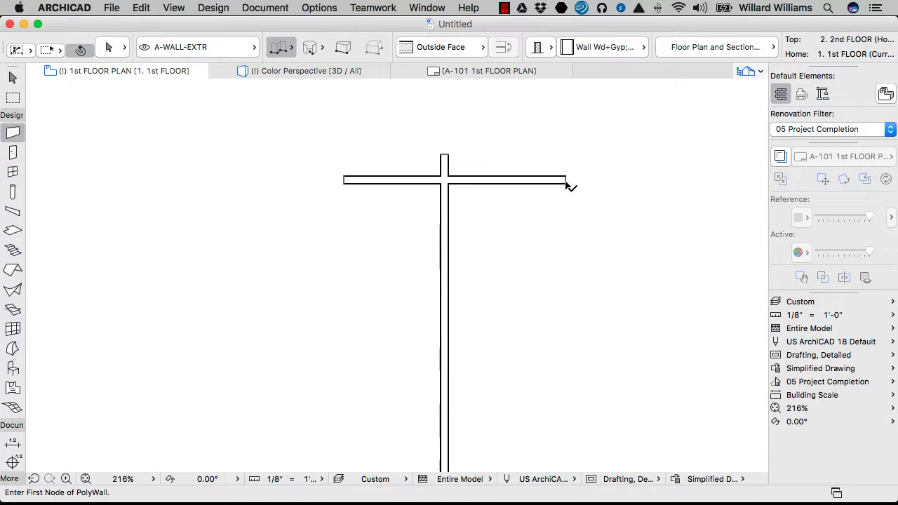
{"action": "key", "text": "Escape"}
Step: Set the graphic override combination to Construction Documents and deselect the horizontal wall to view the junction
{"action": "left_click", "coordinate": [538, 183]}
{"action": "left_click", "coordinate": [814, 369]}
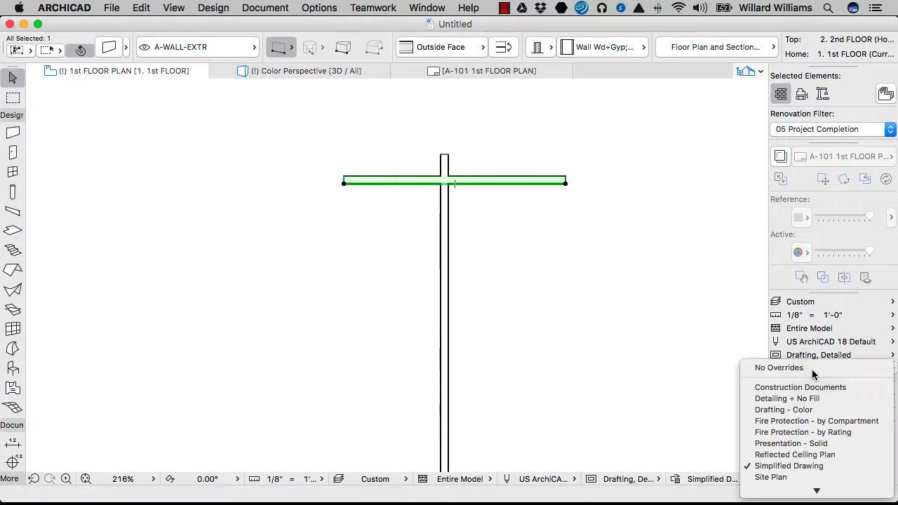
{"action": "left_click", "coordinate": [800, 387]}
{"action": "scroll", "coordinate": [443, 172], "scroll_direction": "up", "scroll_amount": 10}
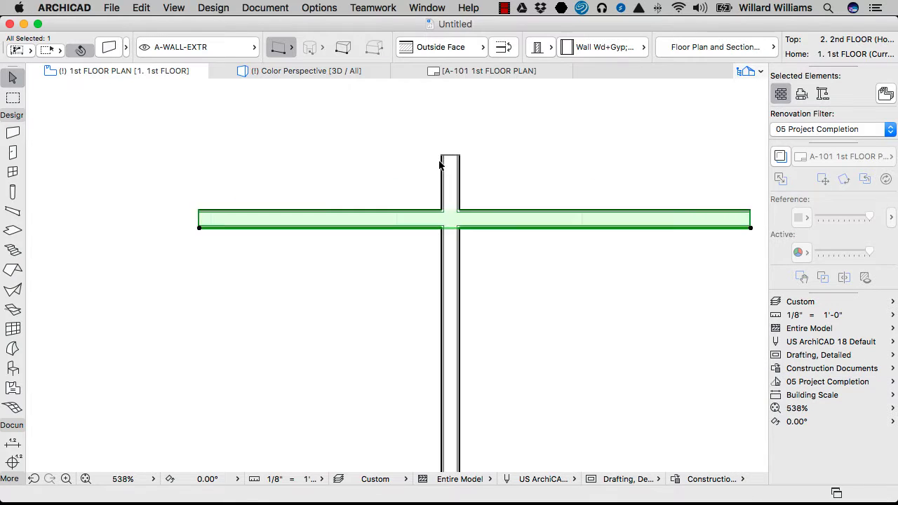
{"action": "left_click", "coordinate": [347, 202]}
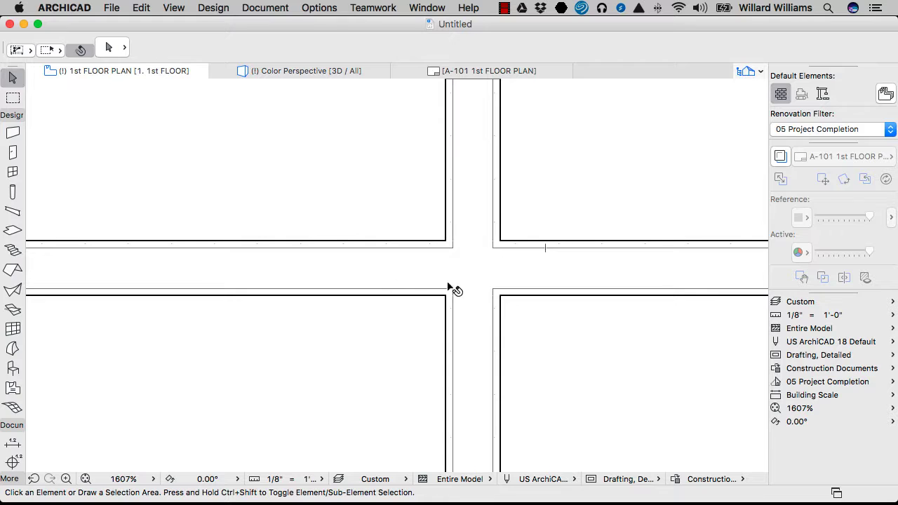
Step: Change the horizontal wall's structure from composite to basic and deselect it to examine the junction with the vertical wall
{"action": "scroll", "coordinate": [454, 289], "scroll_direction": "down", "scroll_amount": 5}
{"action": "left_click", "coordinate": [487, 238]}
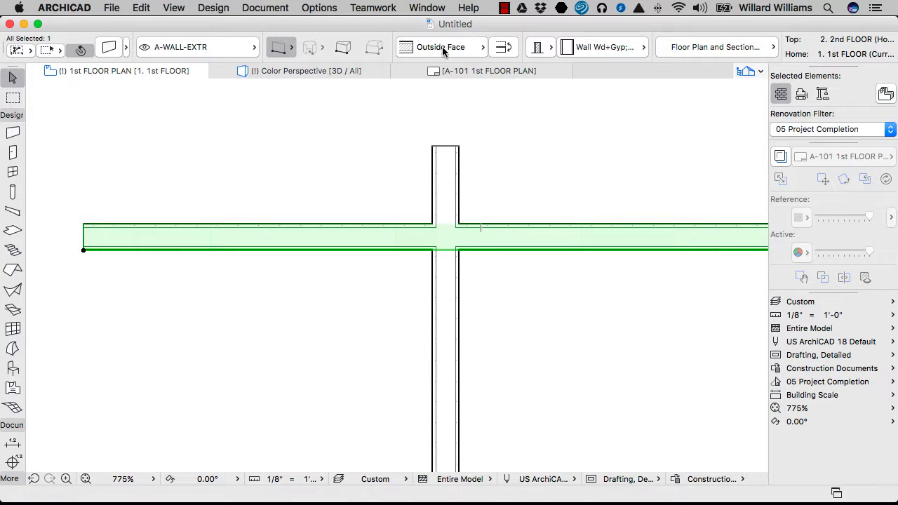
{"action": "left_click", "coordinate": [537, 48]}
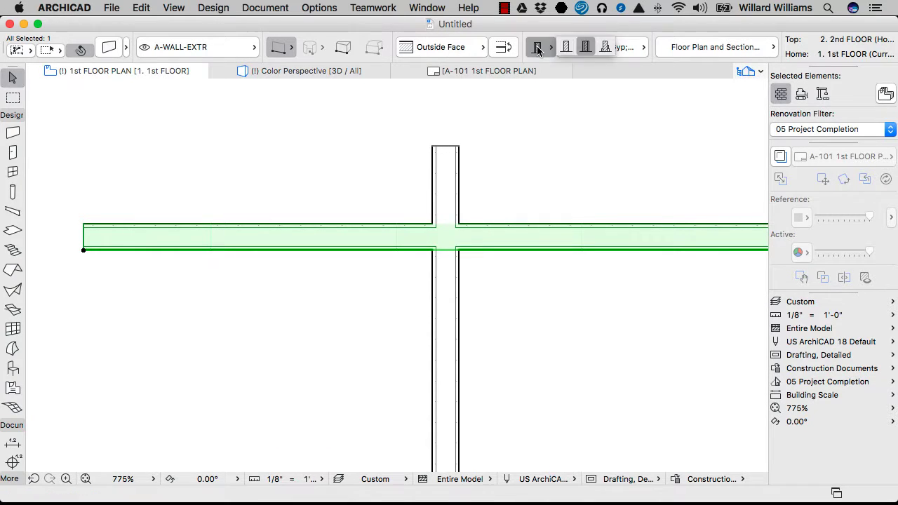
{"action": "left_click", "coordinate": [573, 46]}
{"action": "left_click", "coordinate": [525, 149]}
{"action": "scroll", "coordinate": [453, 232], "scroll_direction": "up", "scroll_amount": 8}
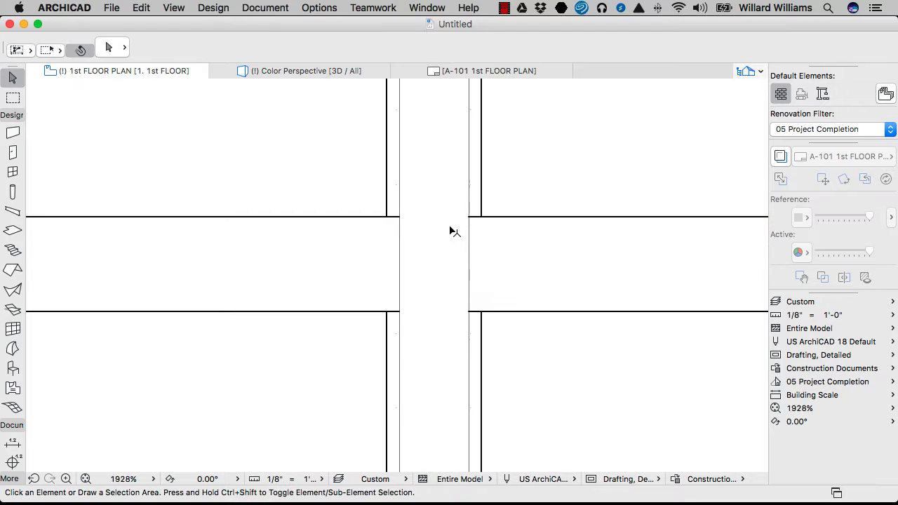
{"action": "left_click", "coordinate": [548, 274]}
{"action": "scroll", "coordinate": [435, 189], "scroll_direction": "down", "scroll_amount": 8}
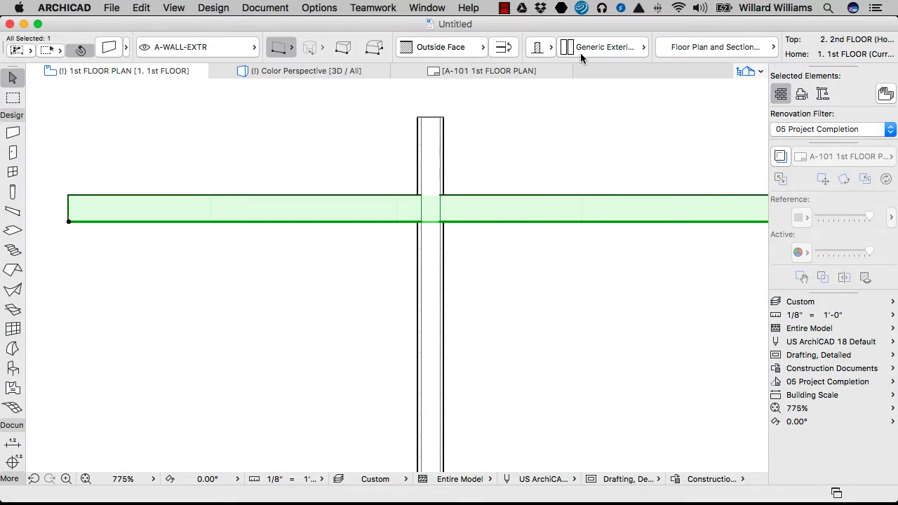
{"action": "left_click", "coordinate": [511, 137]}
{"action": "scroll", "coordinate": [421, 203], "scroll_direction": "up", "scroll_amount": 8}
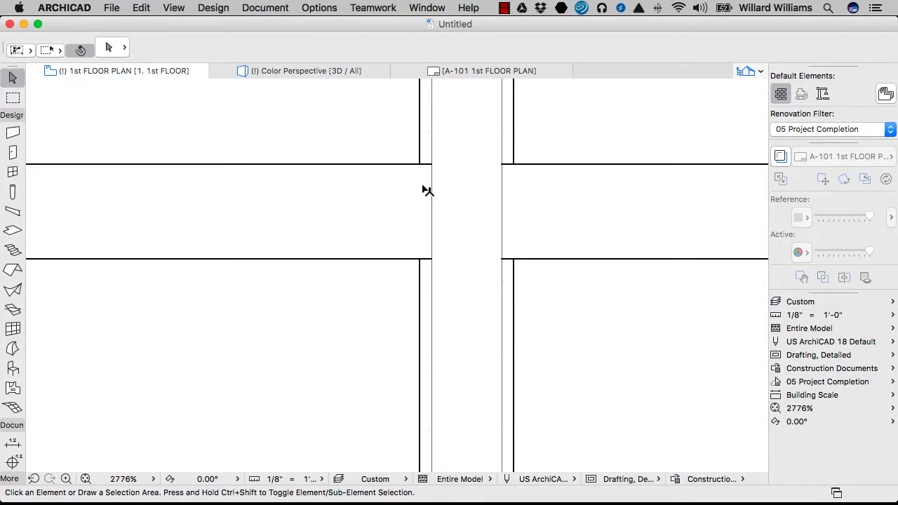
{"action": "scroll", "coordinate": [424, 202], "scroll_direction": "down", "scroll_amount": 2}
{"action": "scroll", "coordinate": [426, 204], "scroll_direction": "down", "scroll_amount": 4}
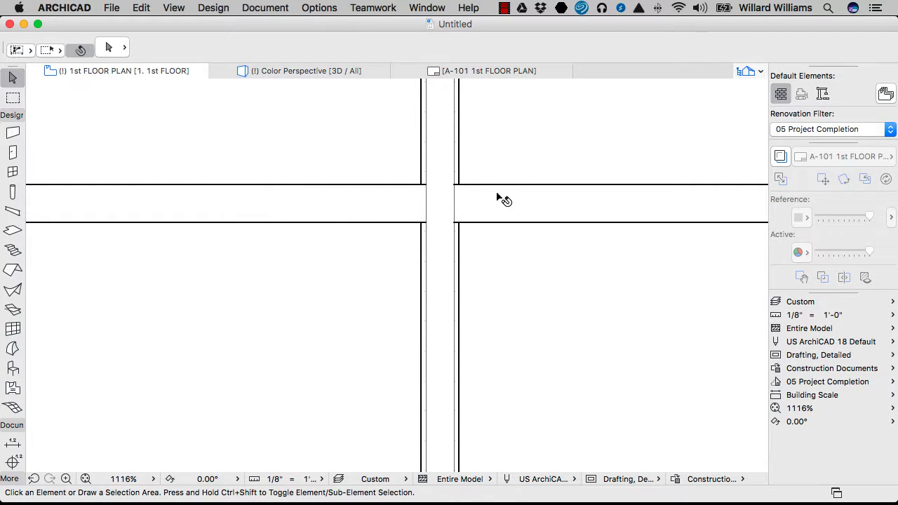
Step: Set the horizontal wall's building material to Concrete Precast and deselect it to examine the intersection
{"action": "left_click", "coordinate": [488, 204]}
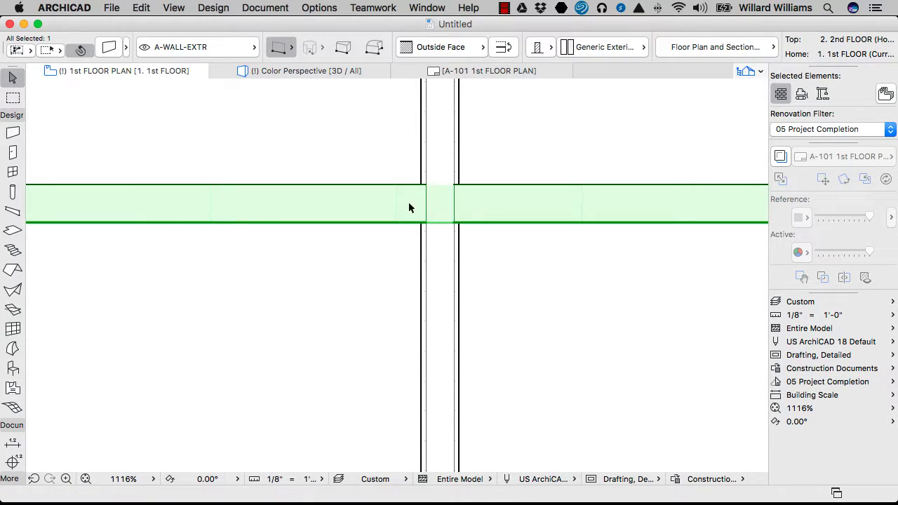
{"action": "scroll", "coordinate": [403, 211], "scroll_direction": "up", "scroll_amount": 4}
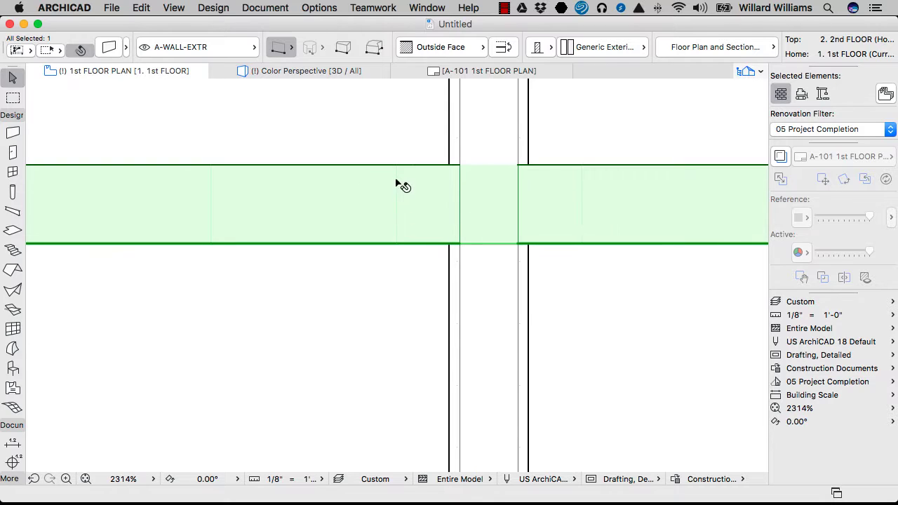
{"action": "left_click", "coordinate": [632, 47]}
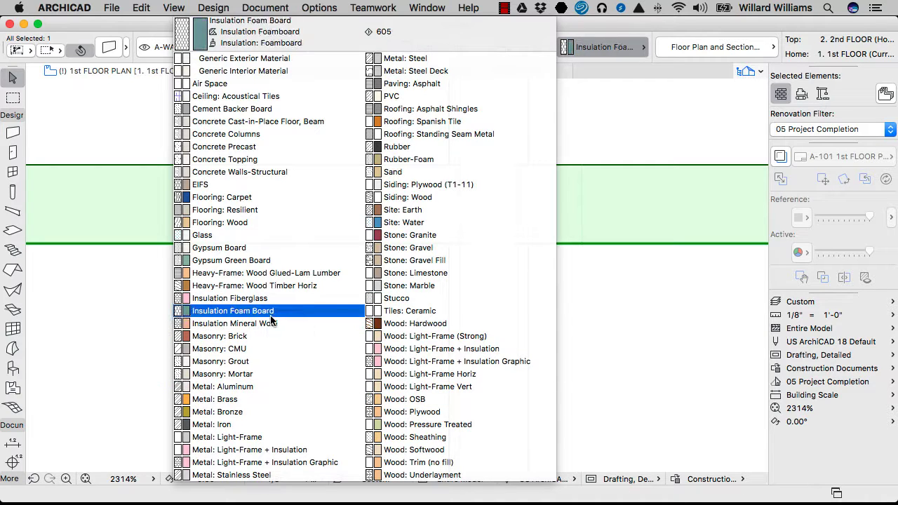
{"action": "left_click", "coordinate": [225, 146]}
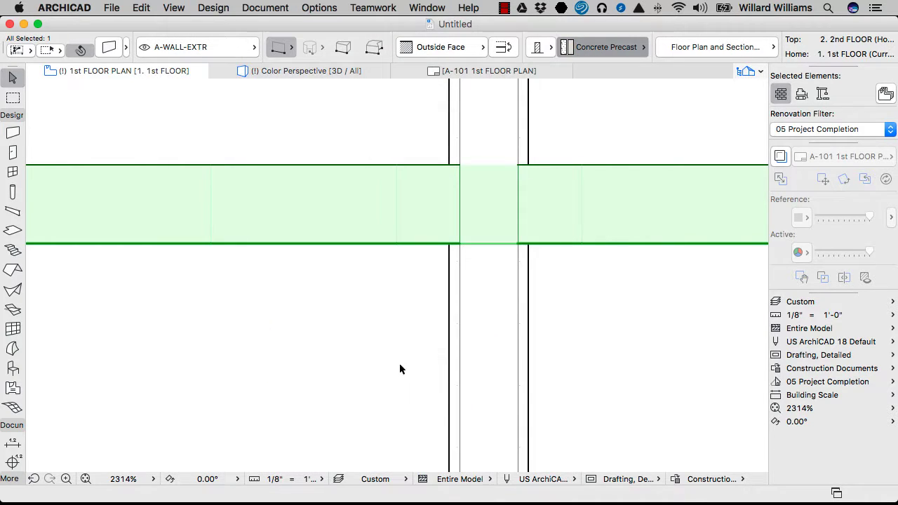
{"action": "left_click", "coordinate": [379, 317]}
{"action": "scroll", "coordinate": [371, 245], "scroll_direction": "down", "scroll_amount": 10}
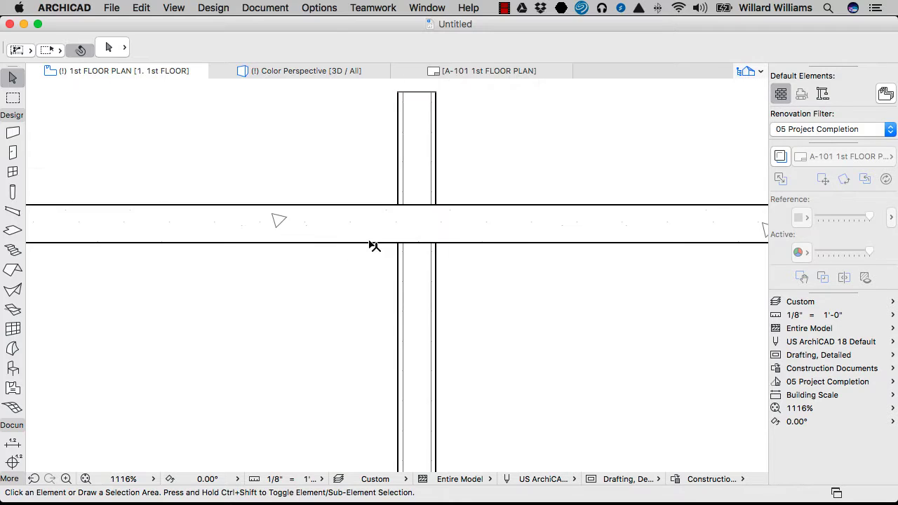
{"action": "scroll", "coordinate": [492, 176], "scroll_direction": "up", "scroll_amount": 6}
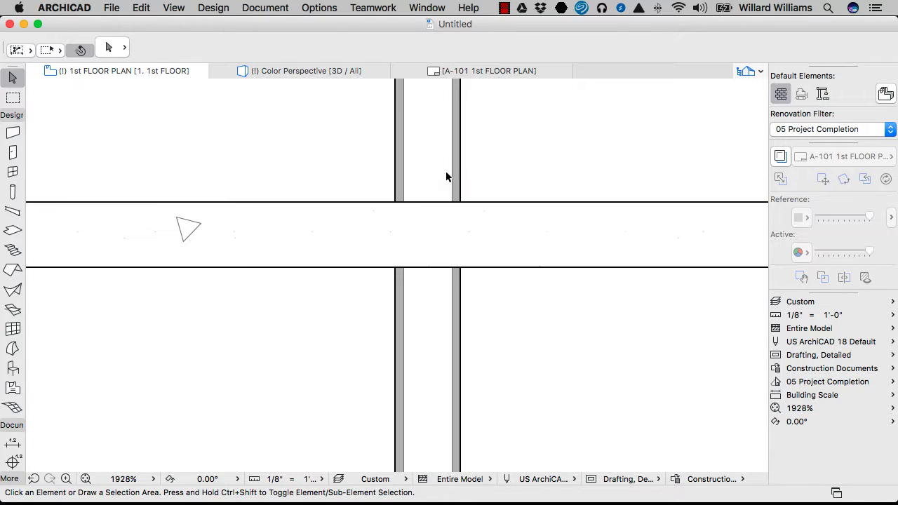
{"action": "scroll", "coordinate": [466, 227], "scroll_direction": "down", "scroll_amount": 1}
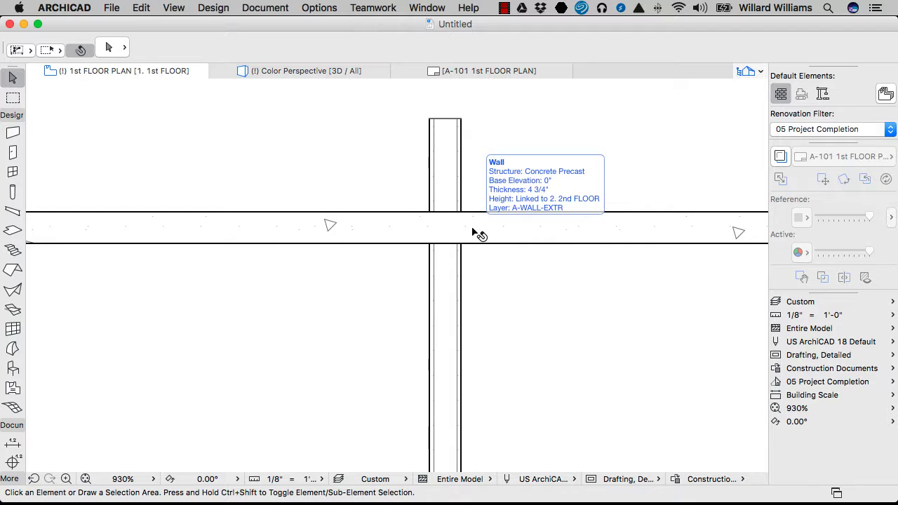
{"action": "scroll", "coordinate": [442, 217], "scroll_direction": "up", "scroll_amount": 7}
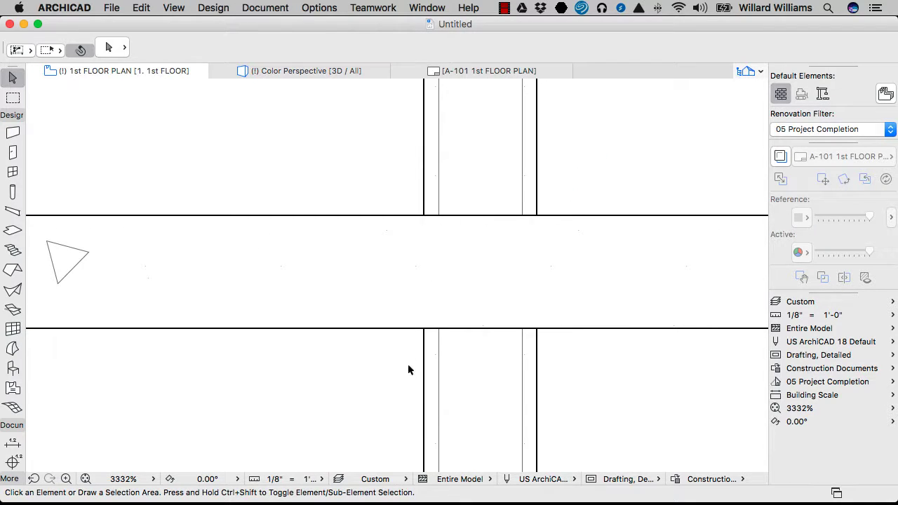
{"action": "scroll", "coordinate": [525, 211], "scroll_direction": "down", "scroll_amount": 9}
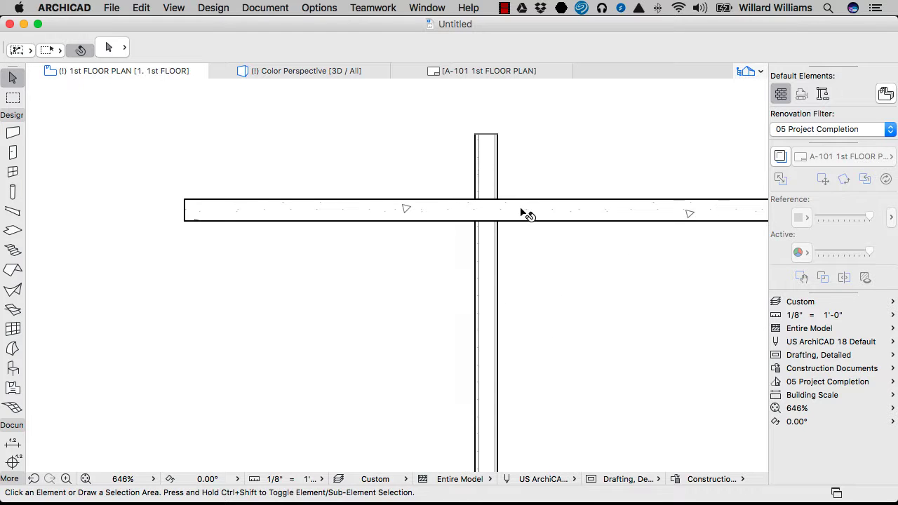
Step: Set the horizontal wall's building material to Generic Interior Material and deselect it to compare the junction
{"action": "left_click", "coordinate": [246, 208]}
{"action": "scroll", "coordinate": [276, 179], "scroll_direction": "down", "scroll_amount": 3}
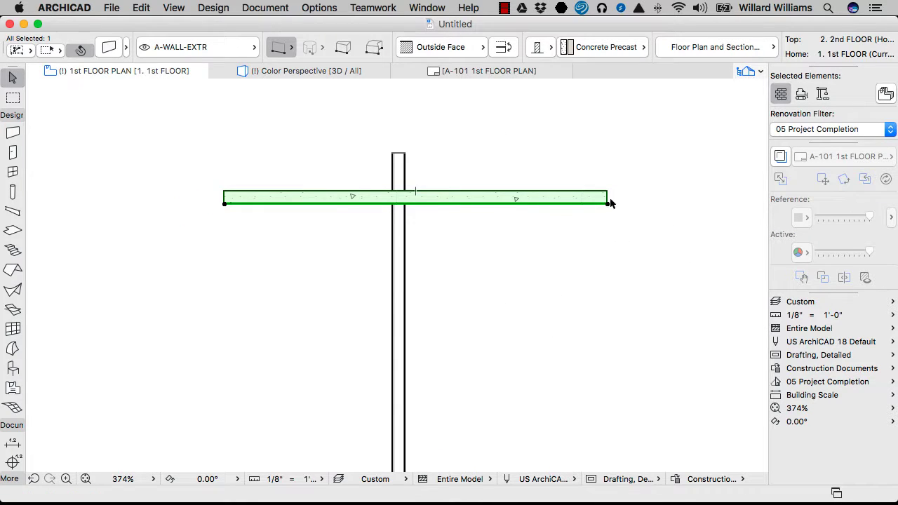
{"action": "scroll", "coordinate": [349, 199], "scroll_direction": "up", "scroll_amount": 5}
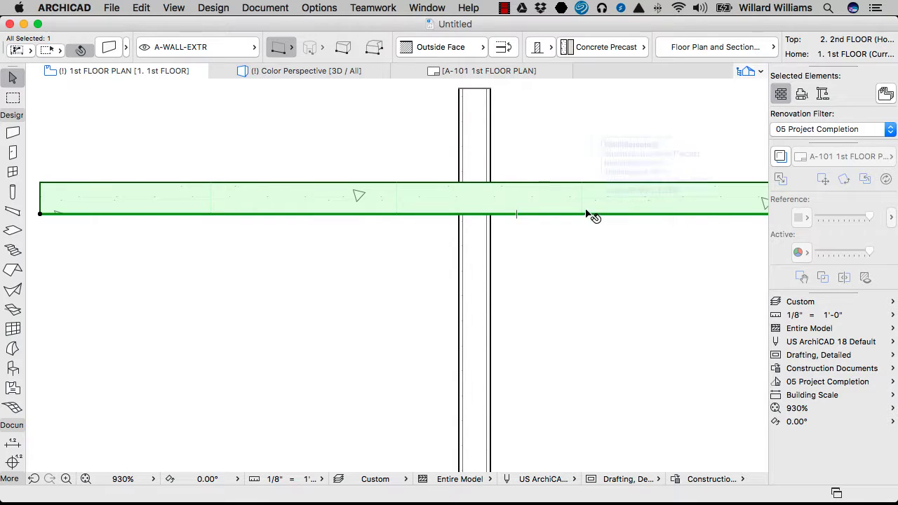
{"action": "scroll", "coordinate": [470, 201], "scroll_direction": "up", "scroll_amount": 5}
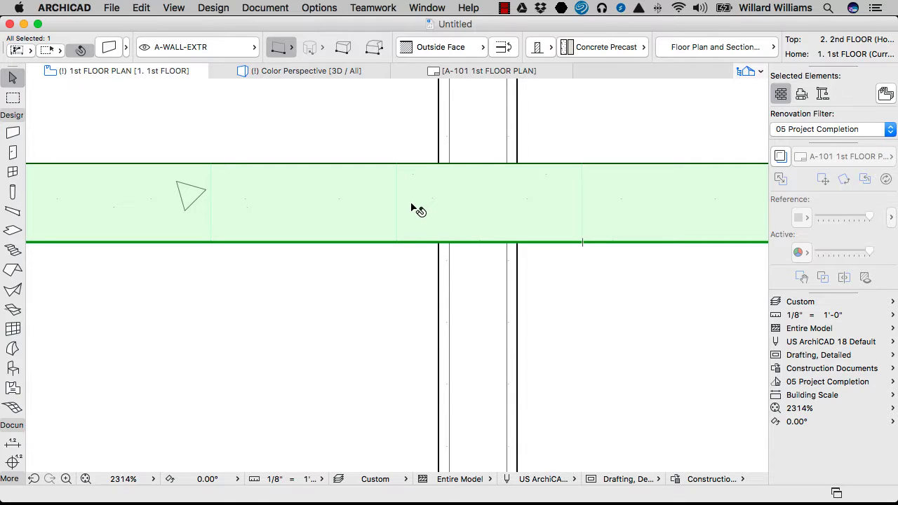
{"action": "scroll", "coordinate": [417, 211], "scroll_direction": "down", "scroll_amount": 3}
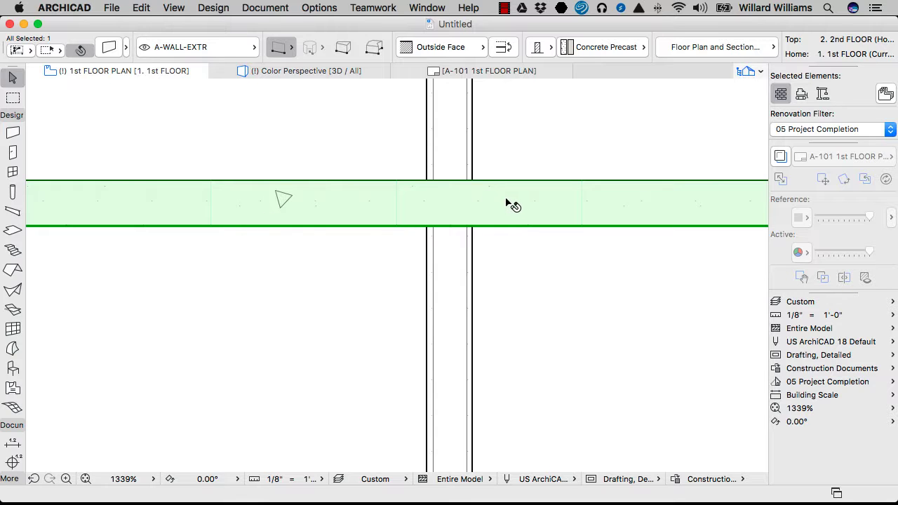
{"action": "left_click", "coordinate": [617, 50]}
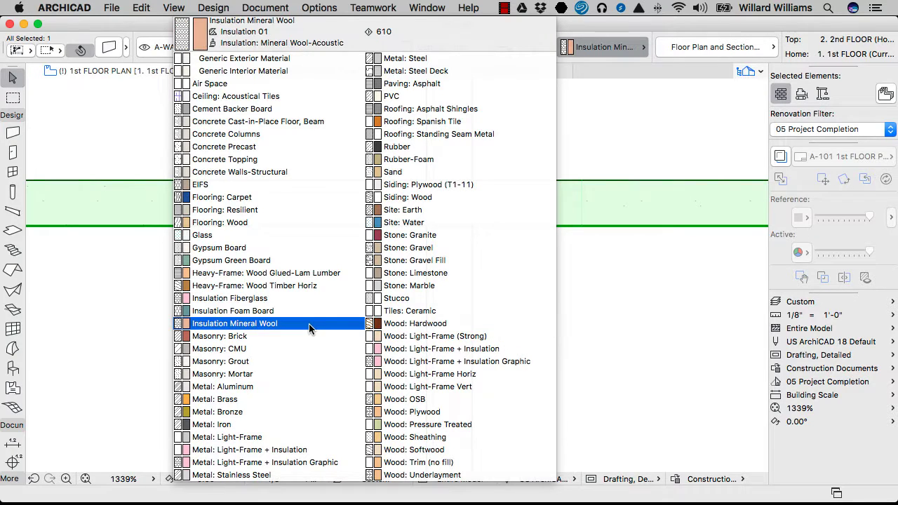
{"action": "left_click", "coordinate": [337, 71]}
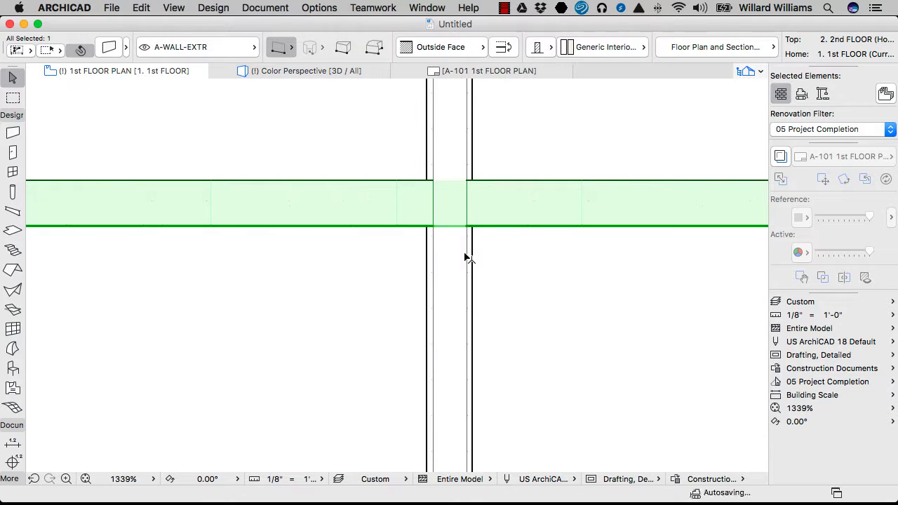
{"action": "left_click", "coordinate": [521, 260]}
{"action": "scroll", "coordinate": [452, 260], "scroll_direction": "up", "scroll_amount": 5}
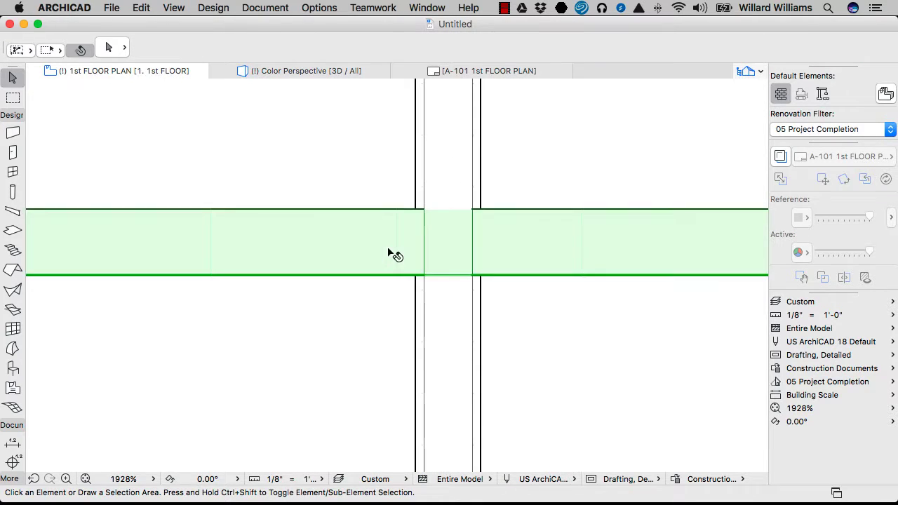
{"action": "left_click", "coordinate": [388, 253]}
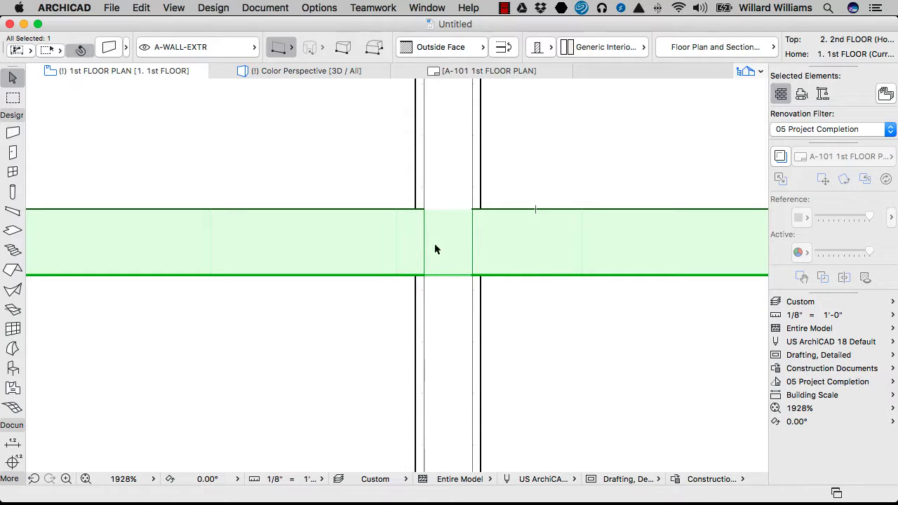
{"action": "left_click", "coordinate": [522, 310]}
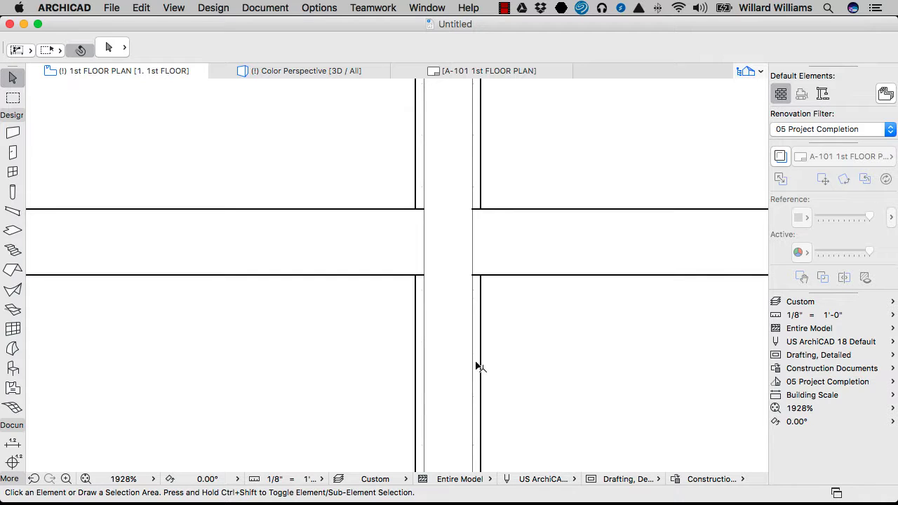
Step: Switch the horizontal wall's structure back to composite and deselect it to examine the cleaned-up junction
{"action": "left_click", "coordinate": [522, 228]}
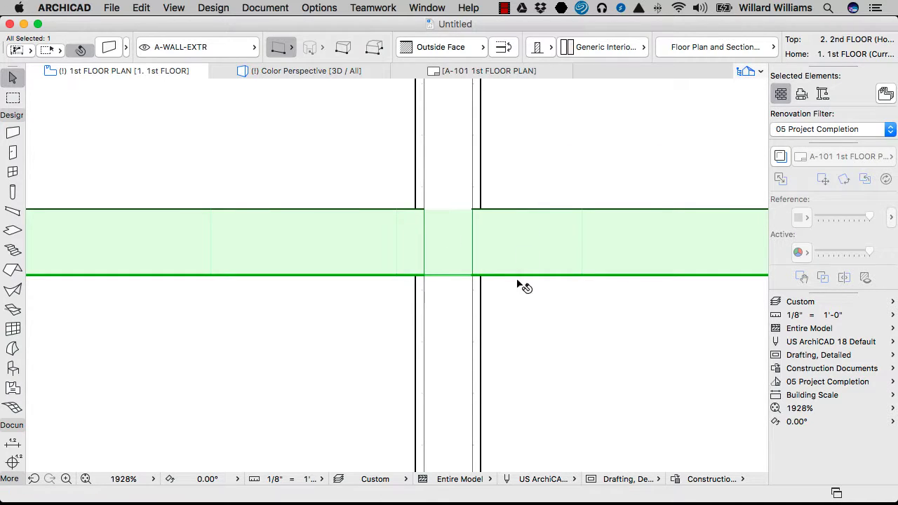
{"action": "left_click", "coordinate": [547, 48]}
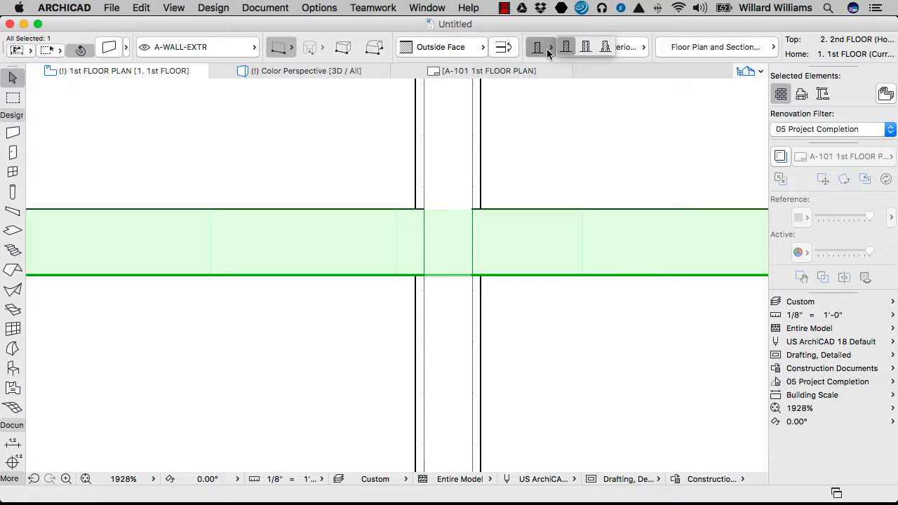
{"action": "left_click", "coordinate": [579, 48]}
{"action": "left_click", "coordinate": [580, 47]}
{"action": "left_click", "coordinate": [574, 157]}
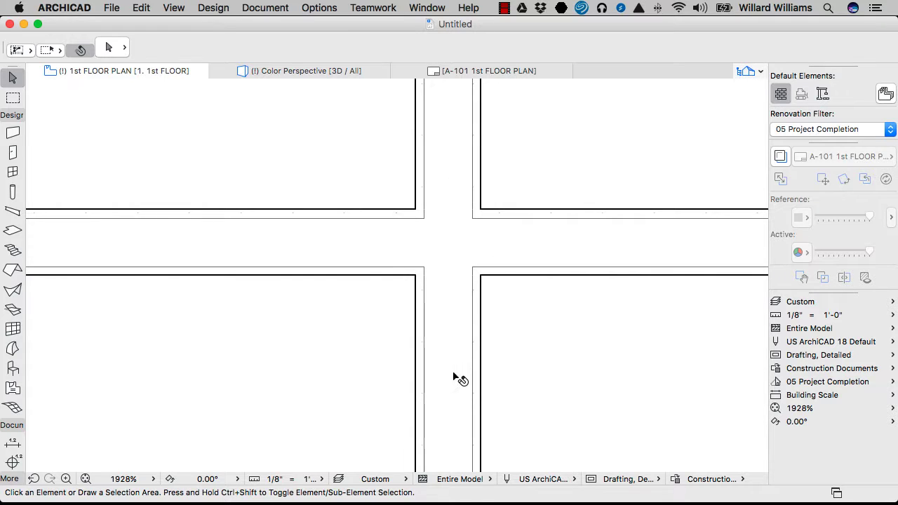
{"action": "scroll", "coordinate": [519, 228], "scroll_direction": "down", "scroll_amount": 2}
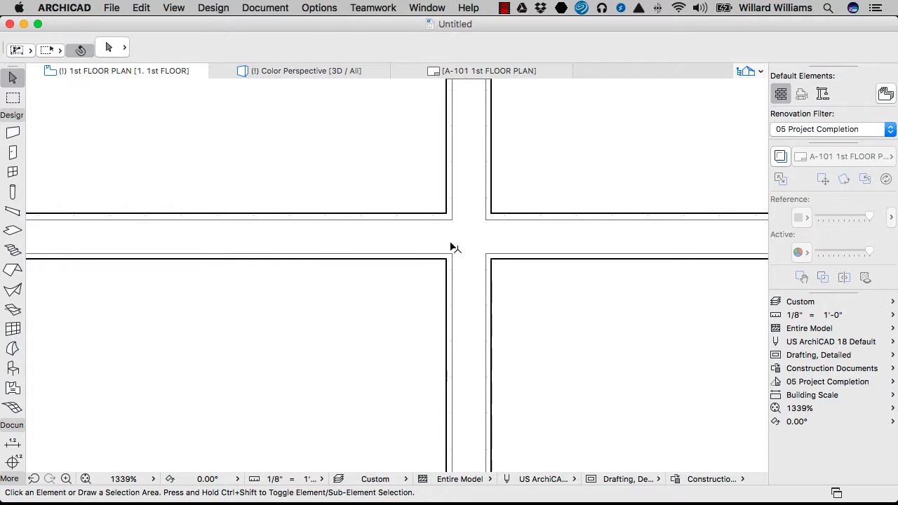
{"action": "scroll", "coordinate": [454, 269], "scroll_direction": "up", "scroll_amount": 3}
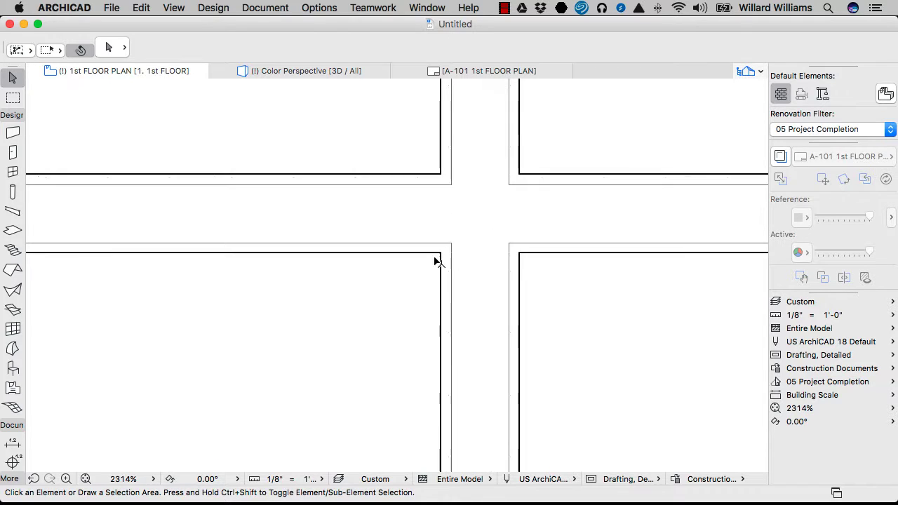
Step: Show all elements in 3D and orbit the view to look down on the crossing of the two walls
{"action": "scroll", "coordinate": [479, 258], "scroll_direction": "down", "scroll_amount": 12}
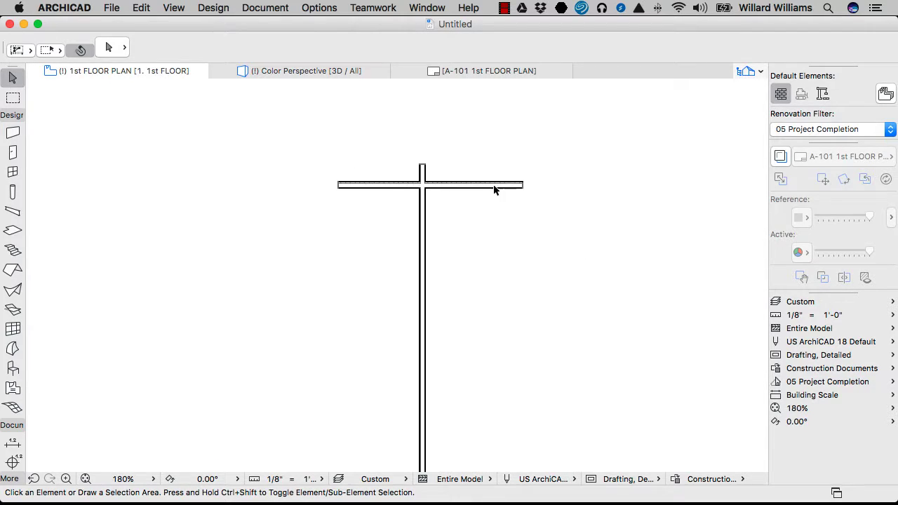
{"action": "left_click", "coordinate": [483, 188]}
{"action": "key", "text": "Escape"}
{"action": "right_click", "coordinate": [436, 212]}
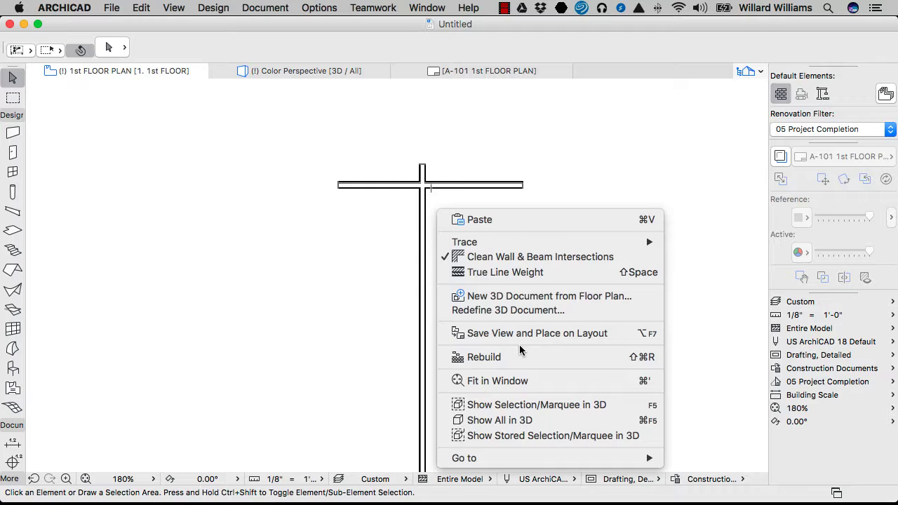
{"action": "left_click", "coordinate": [555, 420]}
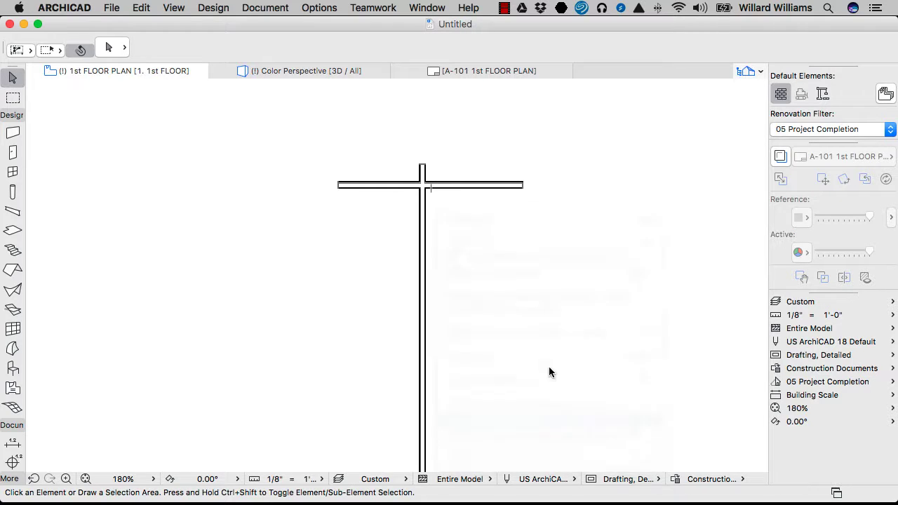
{"action": "scroll", "coordinate": [323, 270], "scroll_direction": "up", "scroll_amount": 8}
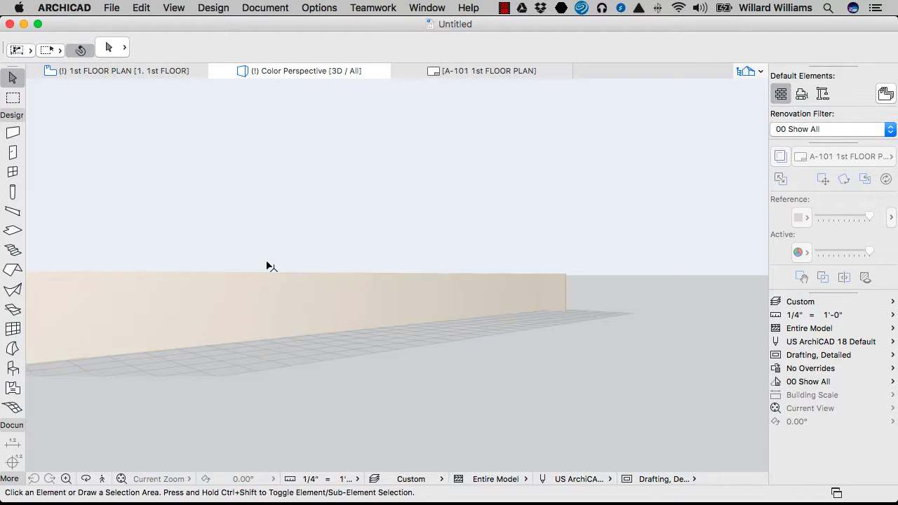
{"action": "middle_click_drag", "start_coordinate": [266, 266], "coordinate": [358, 217], "text": "shift"}
{"action": "middle_click_drag", "start_coordinate": [421, 223], "coordinate": [543, 300], "text": "shift"}
Step: Change the composite of the wall with the exposed end to an insulated Wall Brick+Wd type and deselect it to examine the crossing
{"action": "left_click", "coordinate": [469, 188]}
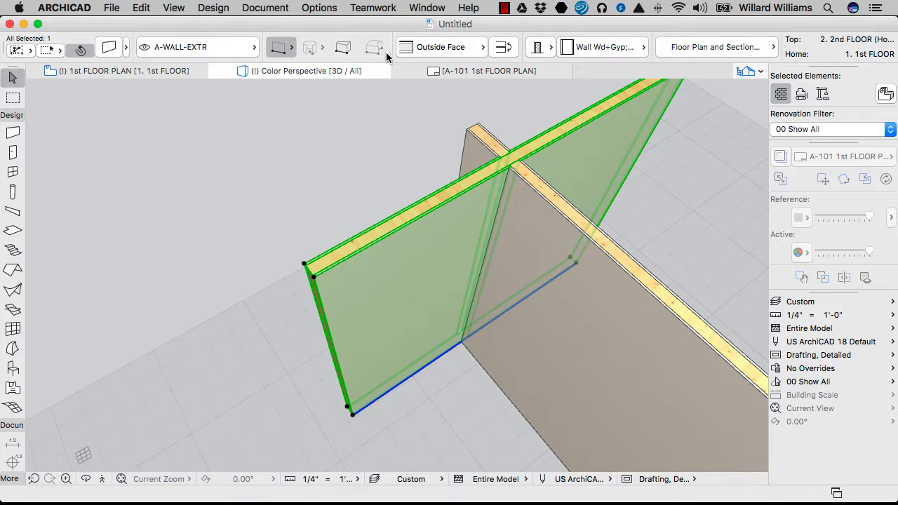
{"action": "left_click", "coordinate": [603, 47]}
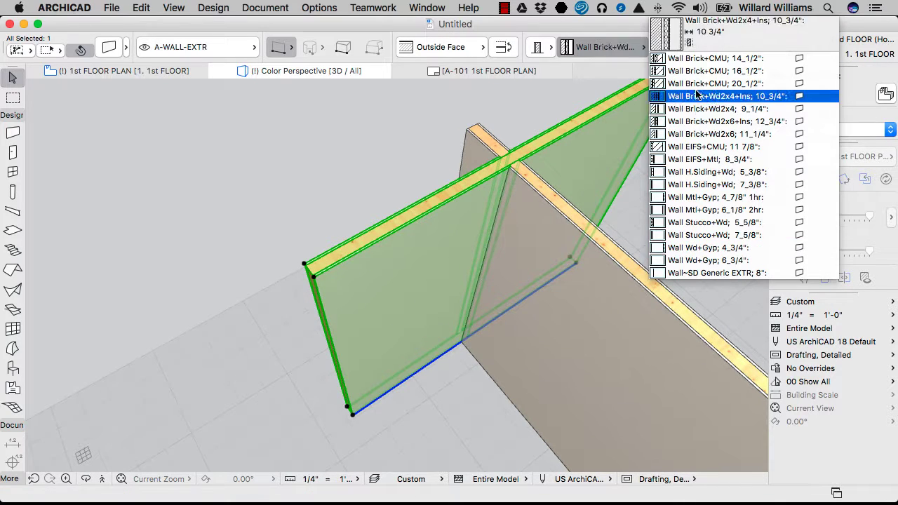
{"action": "left_click", "coordinate": [708, 114]}
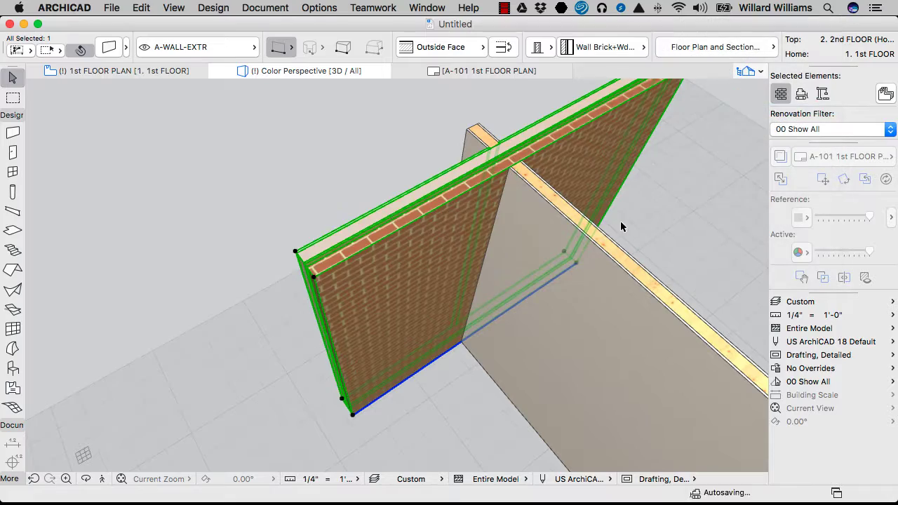
{"action": "key", "text": "Escape"}
{"action": "scroll", "coordinate": [514, 149], "scroll_direction": "up", "scroll_amount": 3}
{"action": "scroll", "coordinate": [515, 149], "scroll_direction": "up", "scroll_amount": 5}
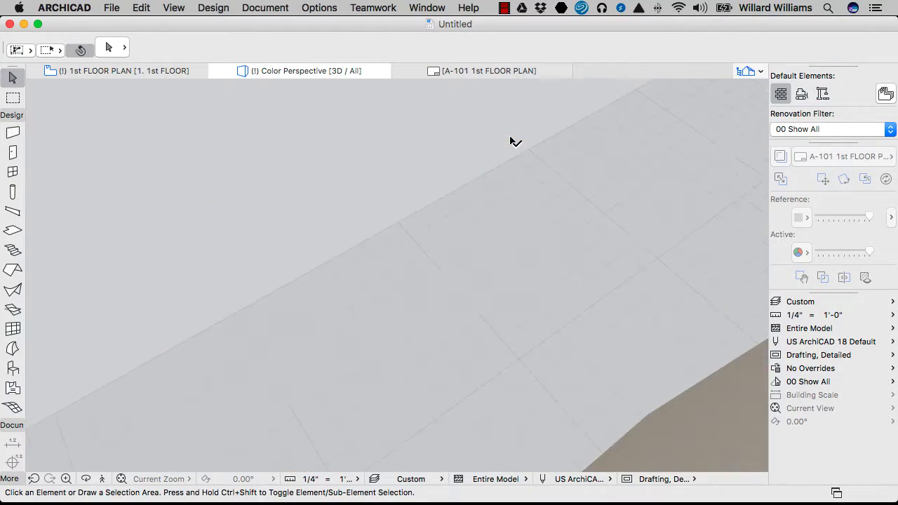
{"action": "scroll", "coordinate": [515, 144], "scroll_direction": "down", "scroll_amount": 6}
{"action": "middle_click_drag", "start_coordinate": [515, 144], "coordinate": [505, 170]}
{"action": "scroll", "coordinate": [506, 177], "scroll_direction": "up", "scroll_amount": 2}
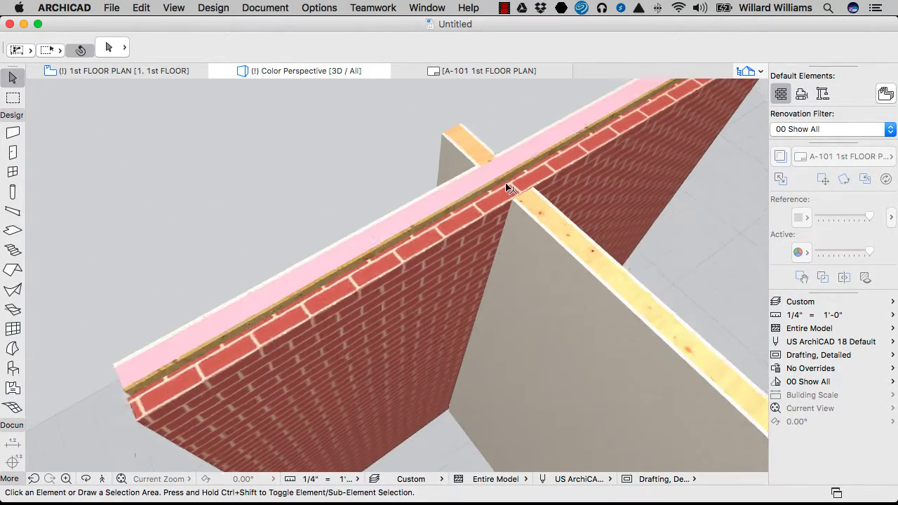
Step: Highlight the wood-framed gypsum wall and deselect it to examine how its layers meet the brick wall at the crossing
{"action": "left_click", "coordinate": [546, 222]}
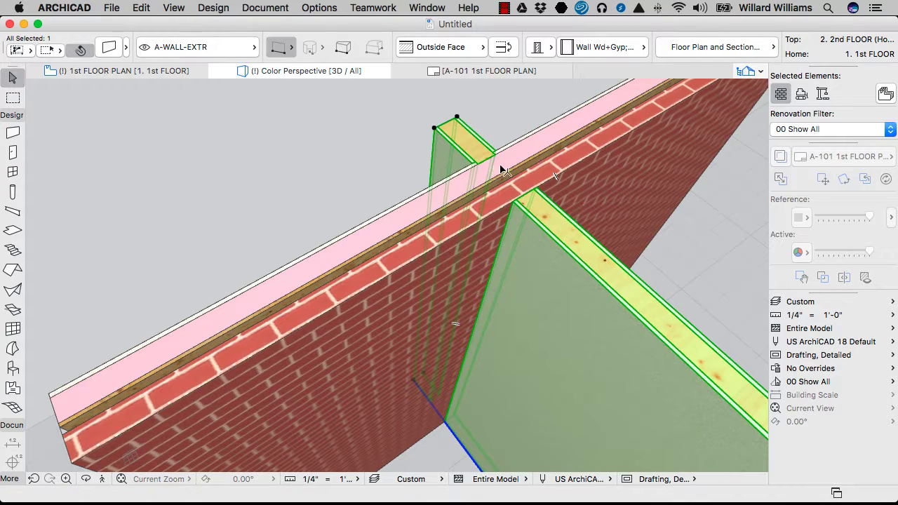
{"action": "key", "text": "Escape"}
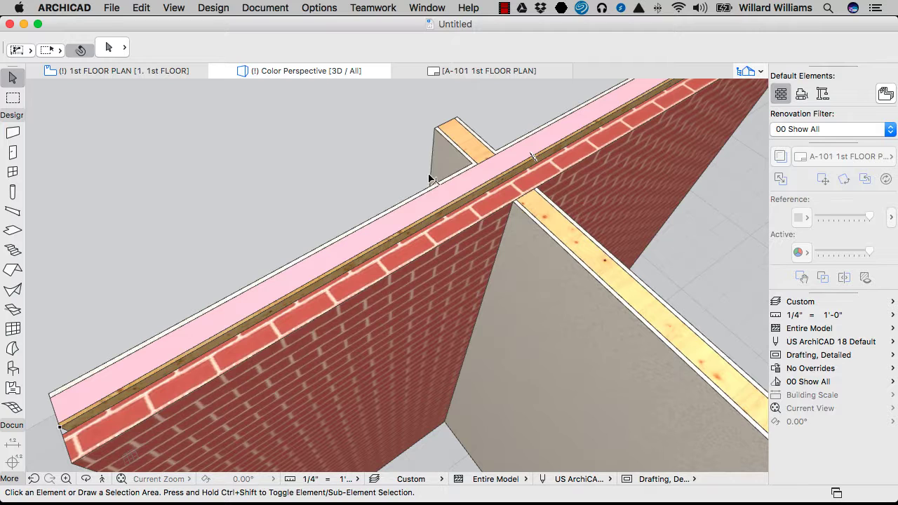
{"action": "scroll", "coordinate": [435, 136], "scroll_direction": "down", "scroll_amount": 3}
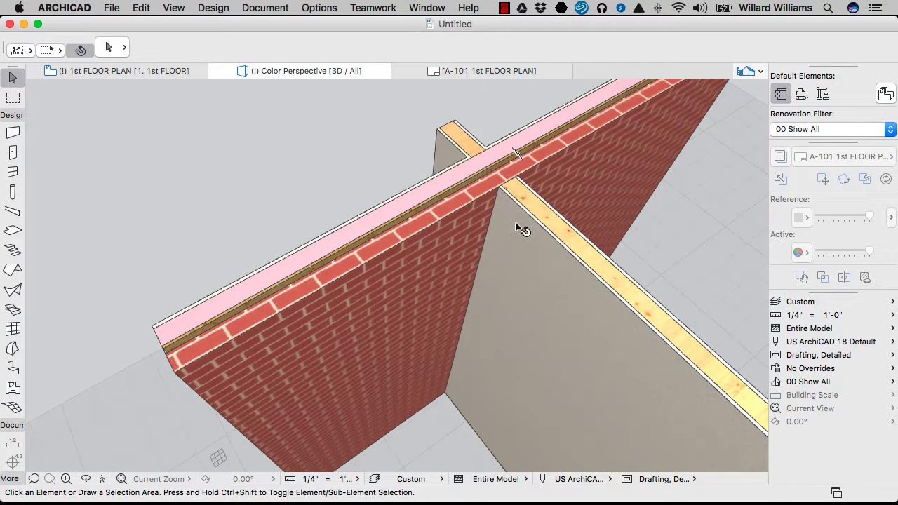
{"action": "left_click", "coordinate": [476, 214]}
{"action": "key", "text": "Escape"}
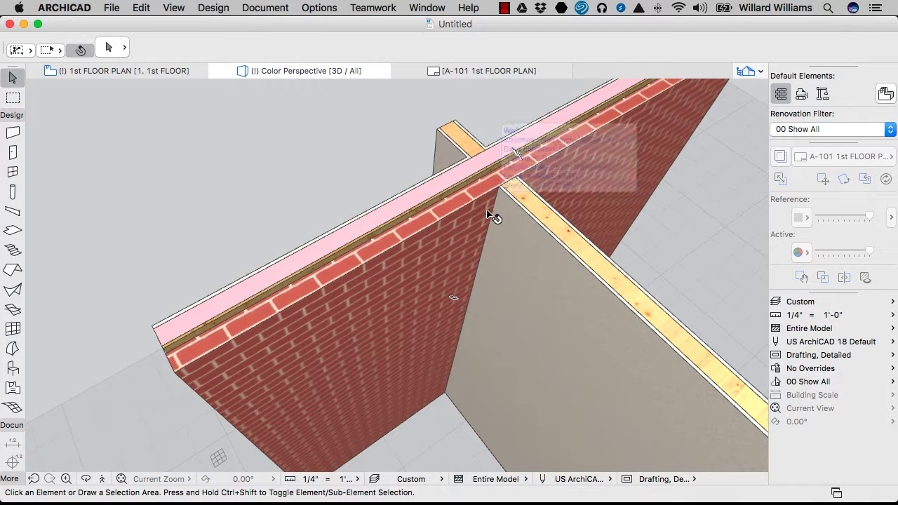
{"action": "left_click", "coordinate": [519, 230]}
{"action": "left_click", "coordinate": [430, 158]}
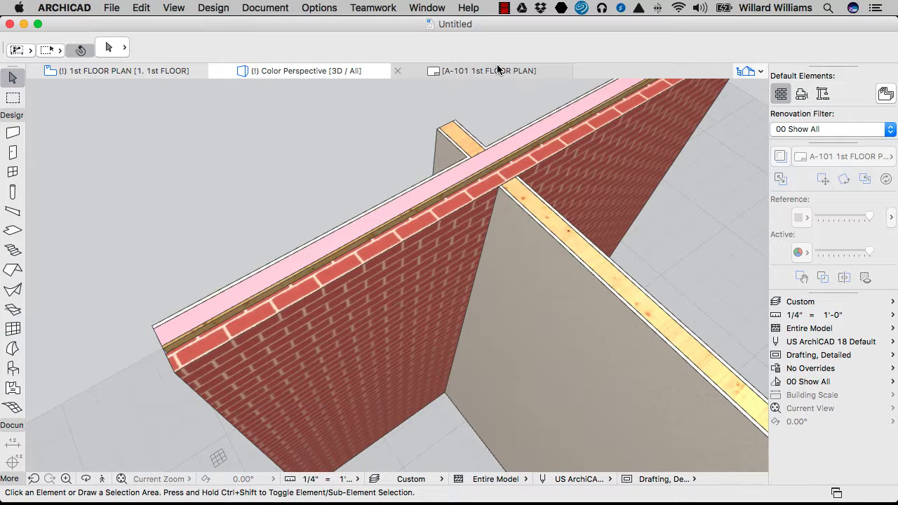
{"action": "left_click", "coordinate": [504, 8]}
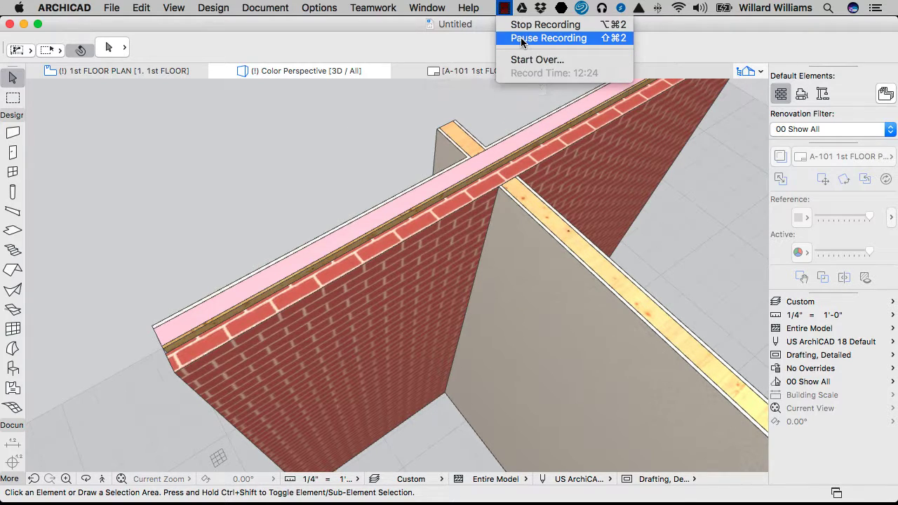